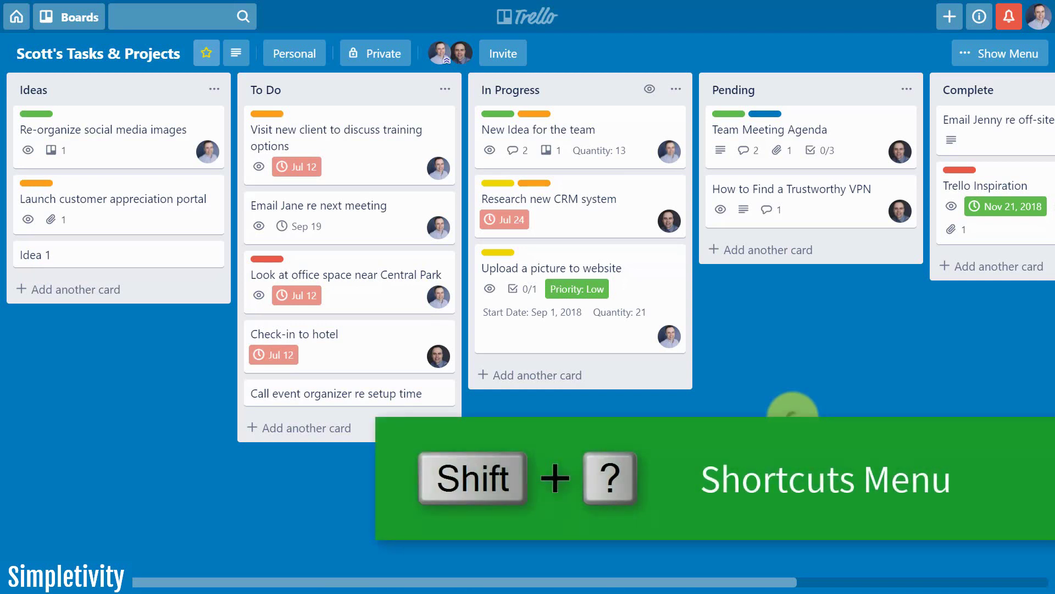
Display the board's full keyboard shortcuts list, read through it to the end, and close it.
key("shift+question")
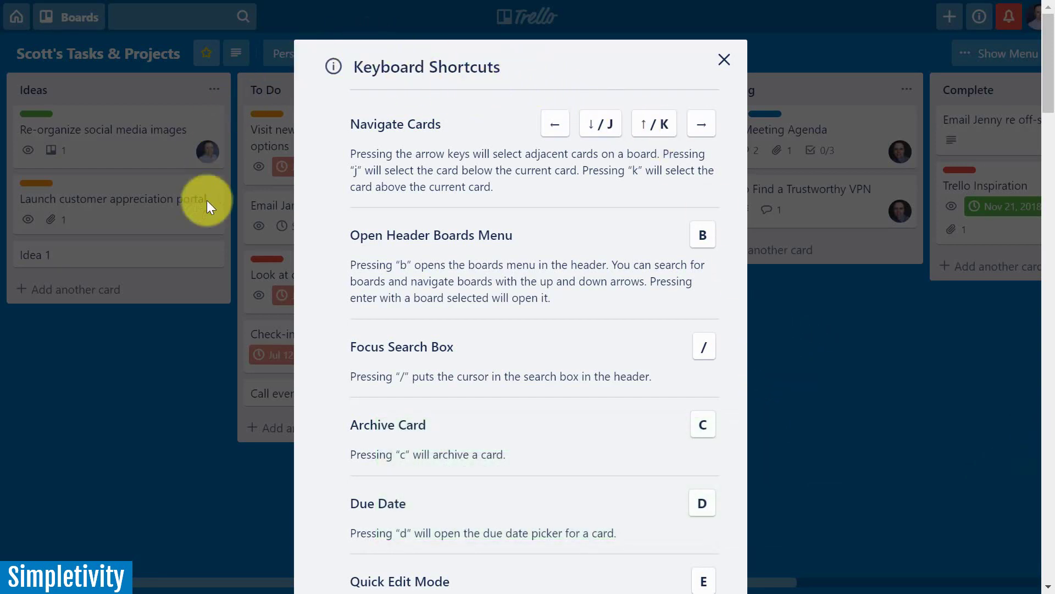
scroll(524, 187, "down", 20)
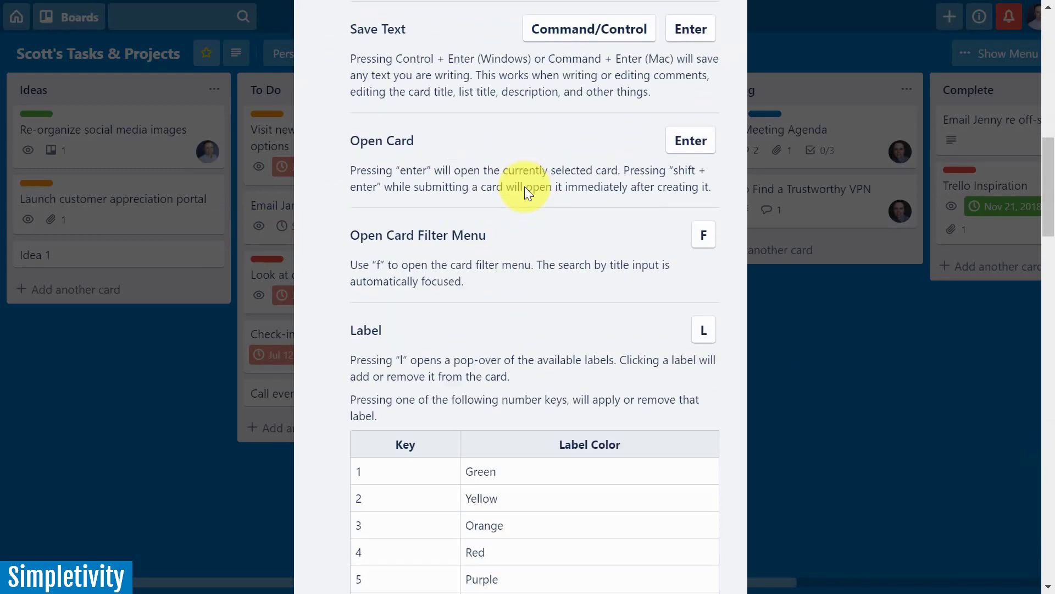
scroll(524, 186, "up", 20)
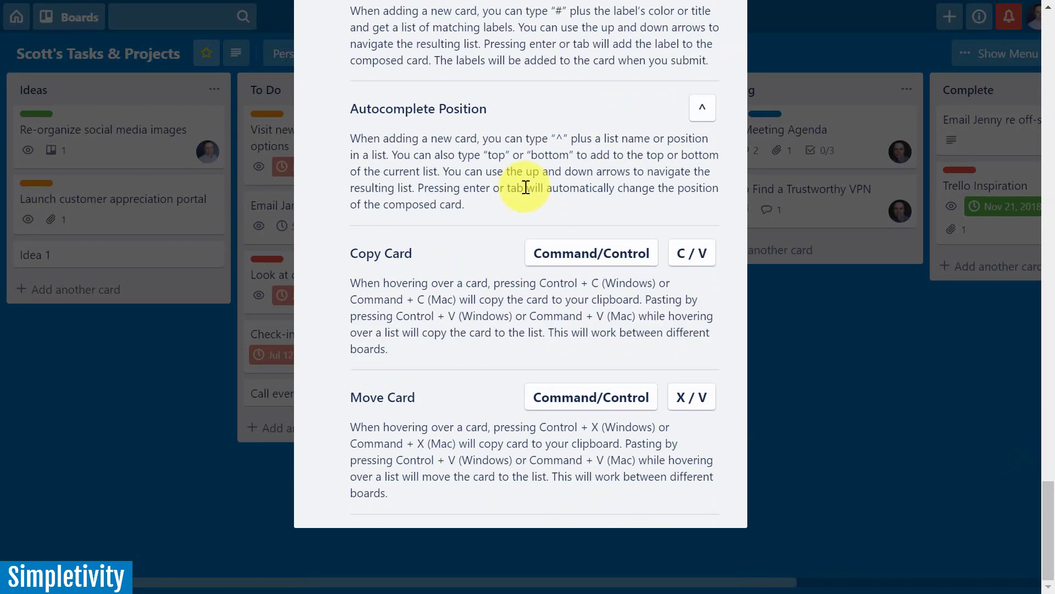
scroll(524, 186, "down", 15)
scroll(524, 187, "up", 8)
scroll(524, 186, "up", 15)
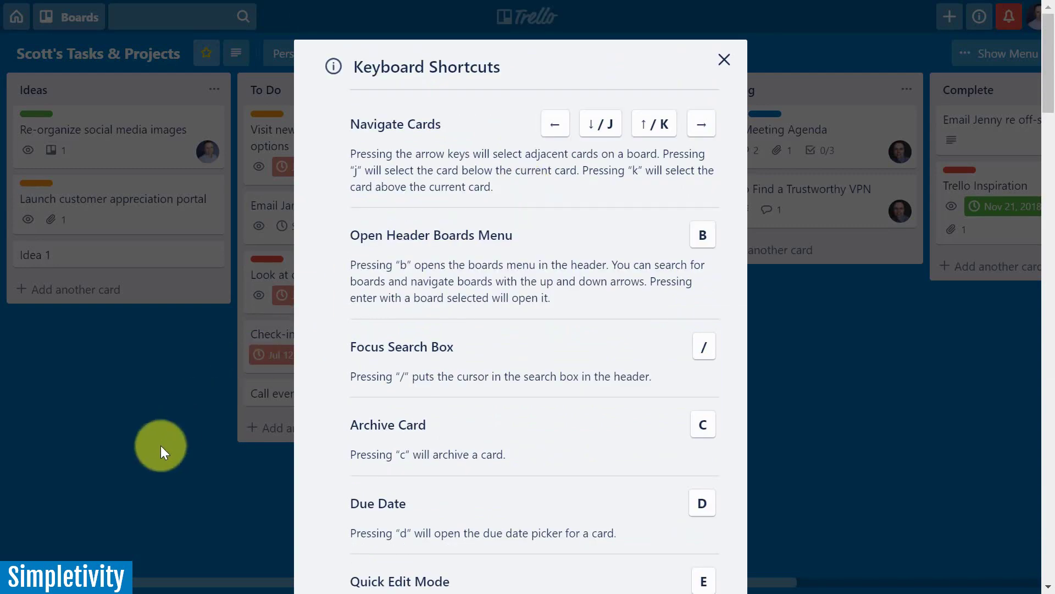
left_click(160, 445)
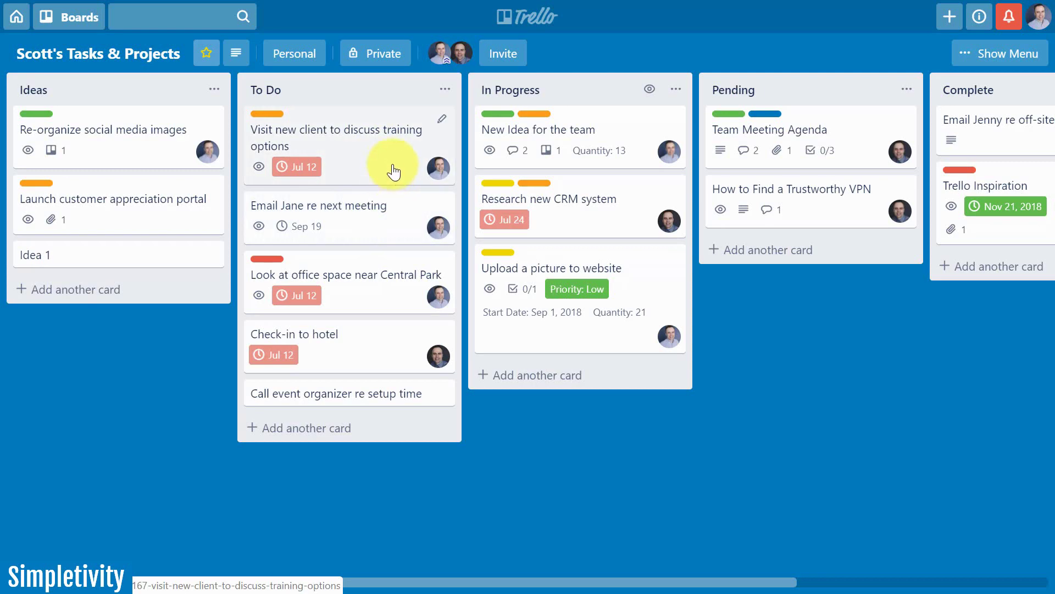
Remove the assigned member from the "Visit new client to discuss training options" card using quick edit and save it.
left_click(443, 120)
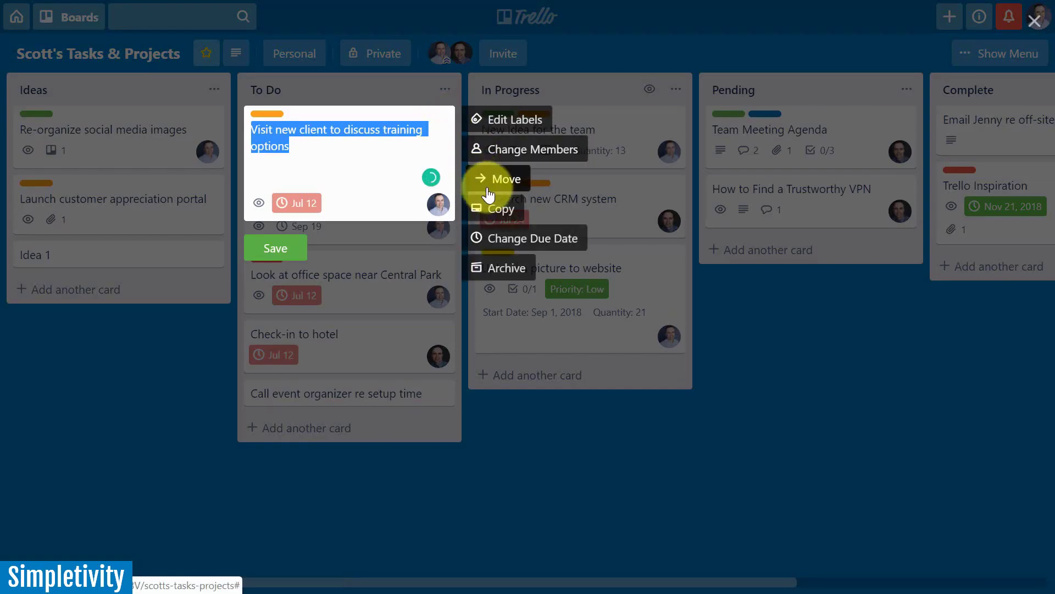
left_click(512, 152)
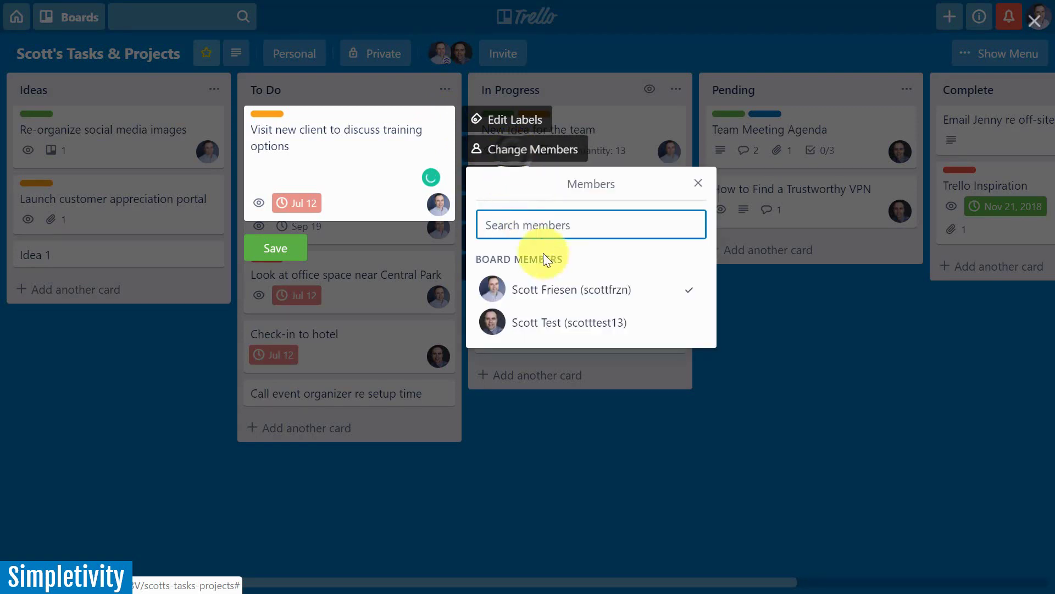
left_click(574, 296)
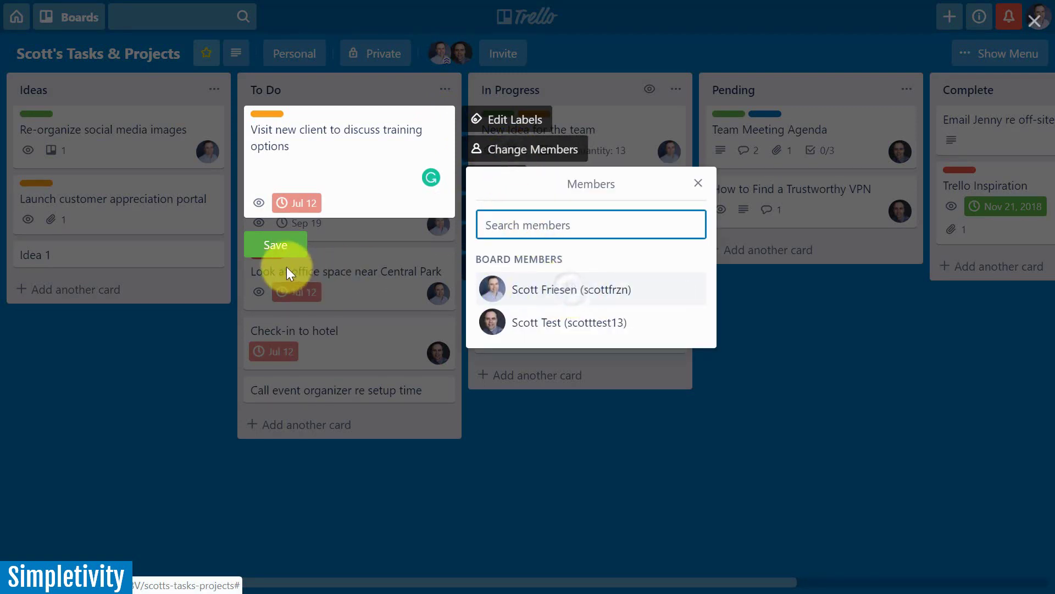
left_click(277, 246)
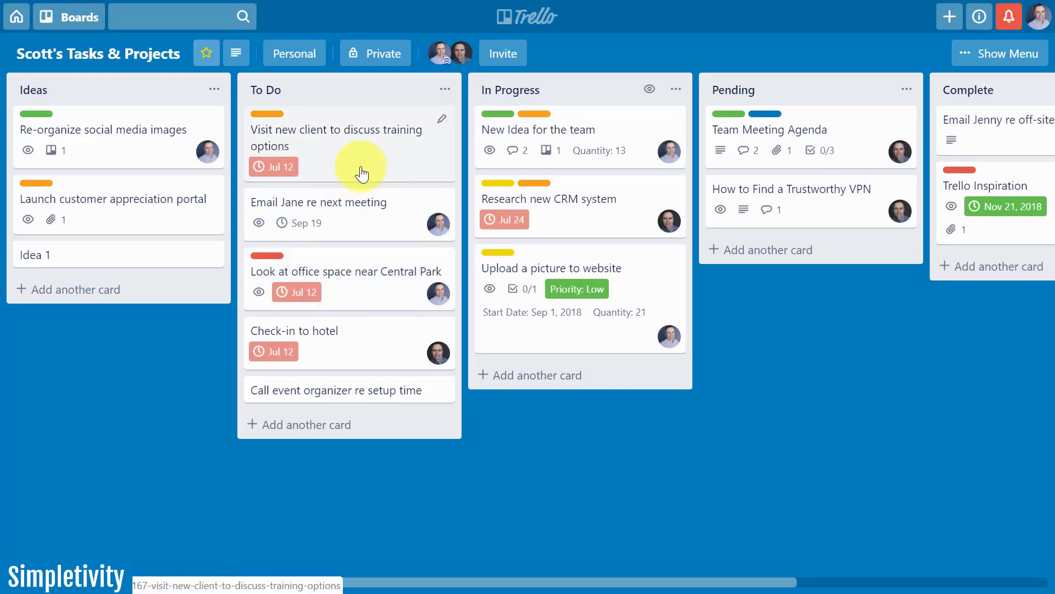
Open the "Visit new client to discuss training options" card, look at its Members option, and close the card.
left_click(350, 140)
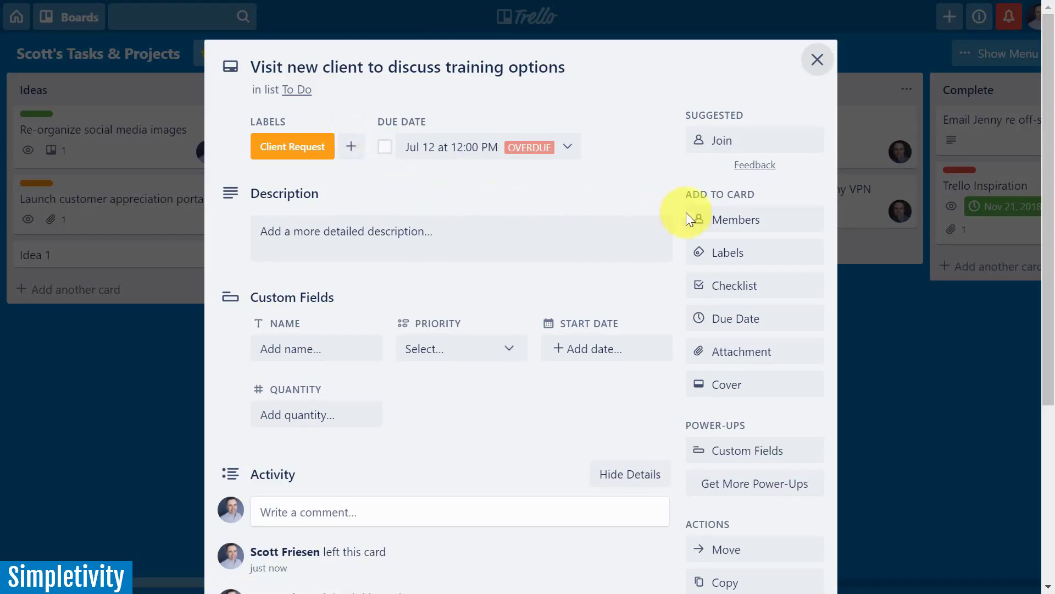
left_click(729, 221)
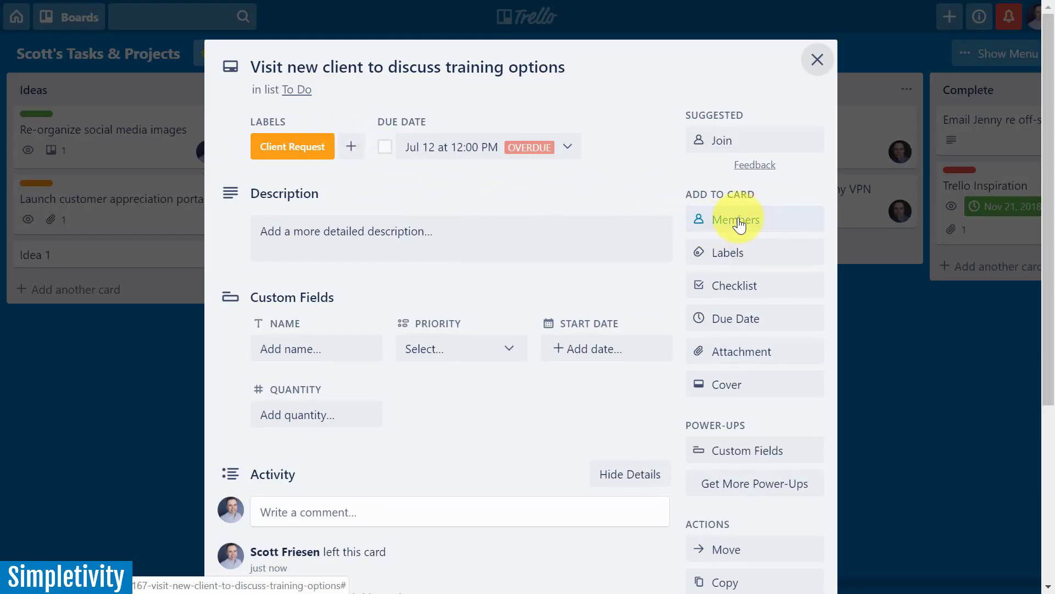
left_click(919, 254)
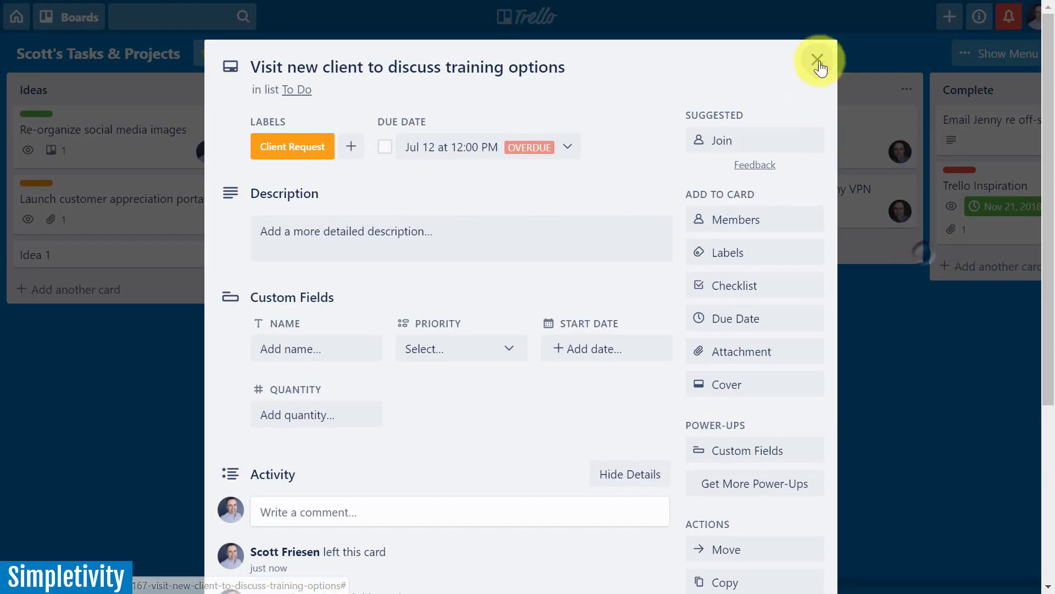
left_click(818, 60)
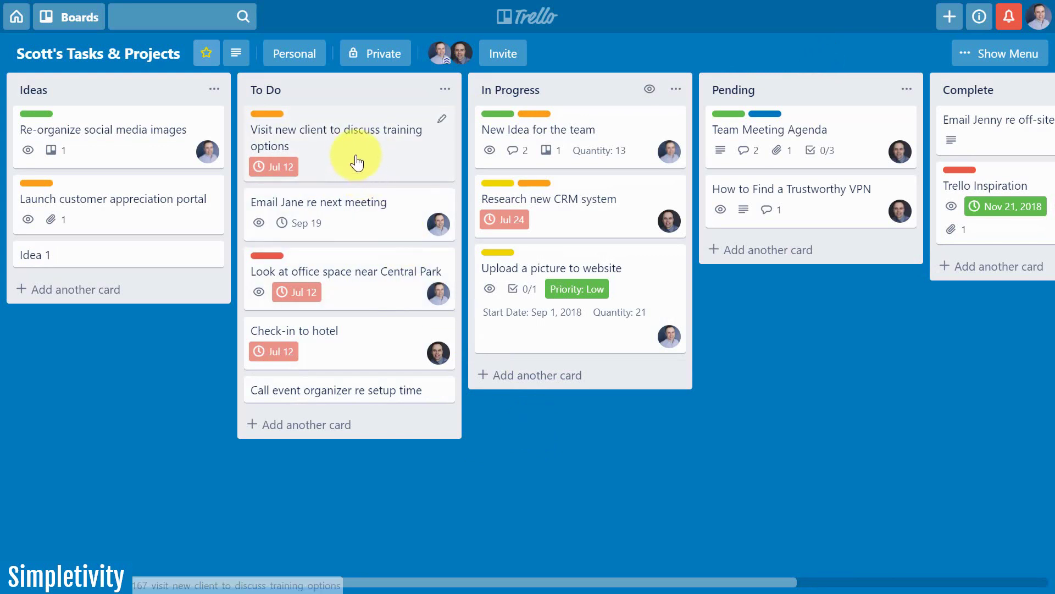
Assign yourself to the "Visit new client", "Launch customer appreciation portal" and "Idea 1" cards, and remove yourself again from the last two.
key("space")
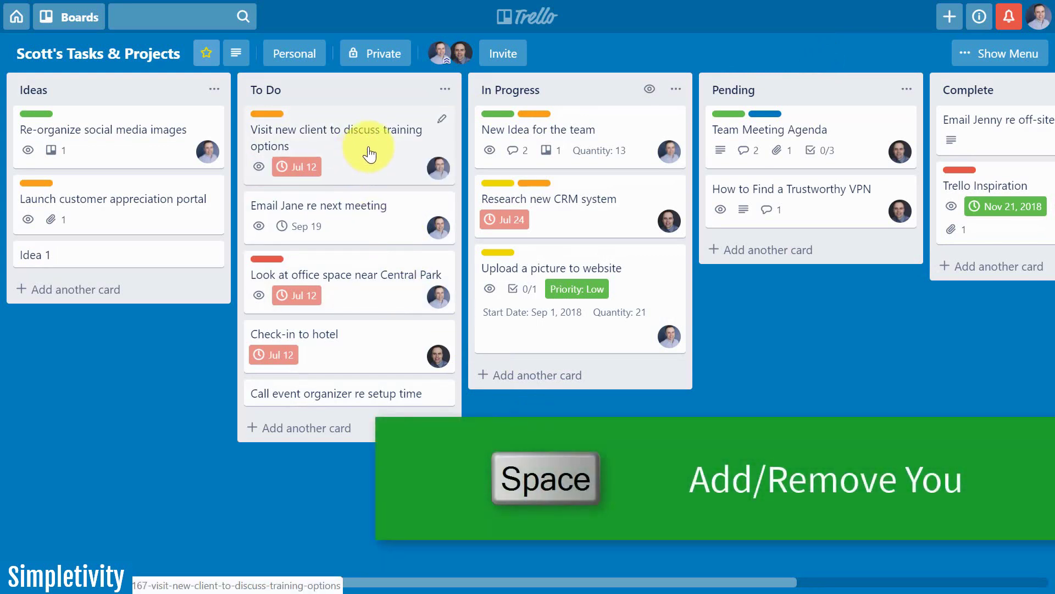
key("space")
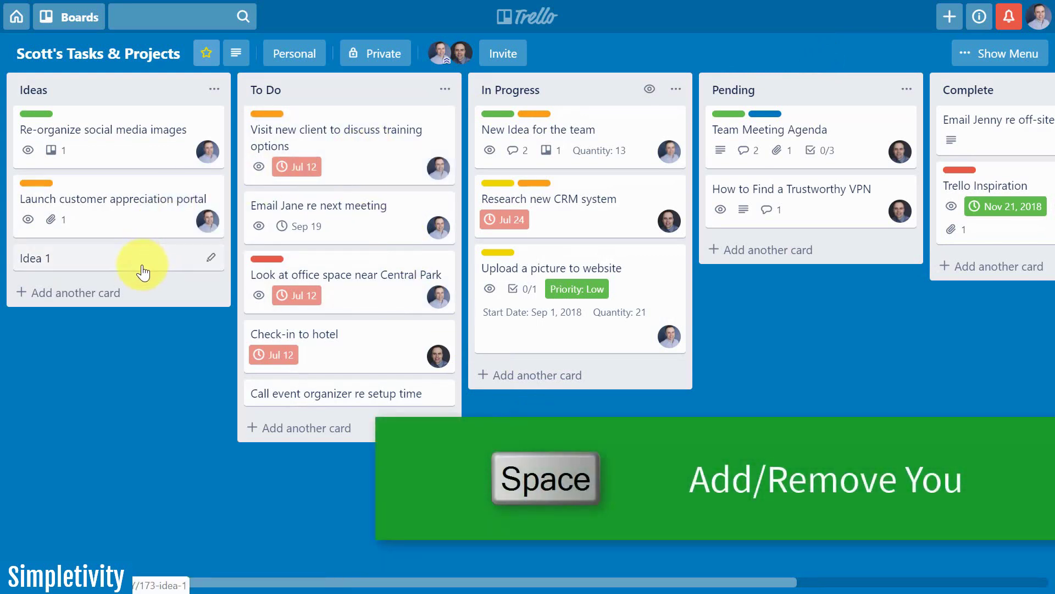
key("space")
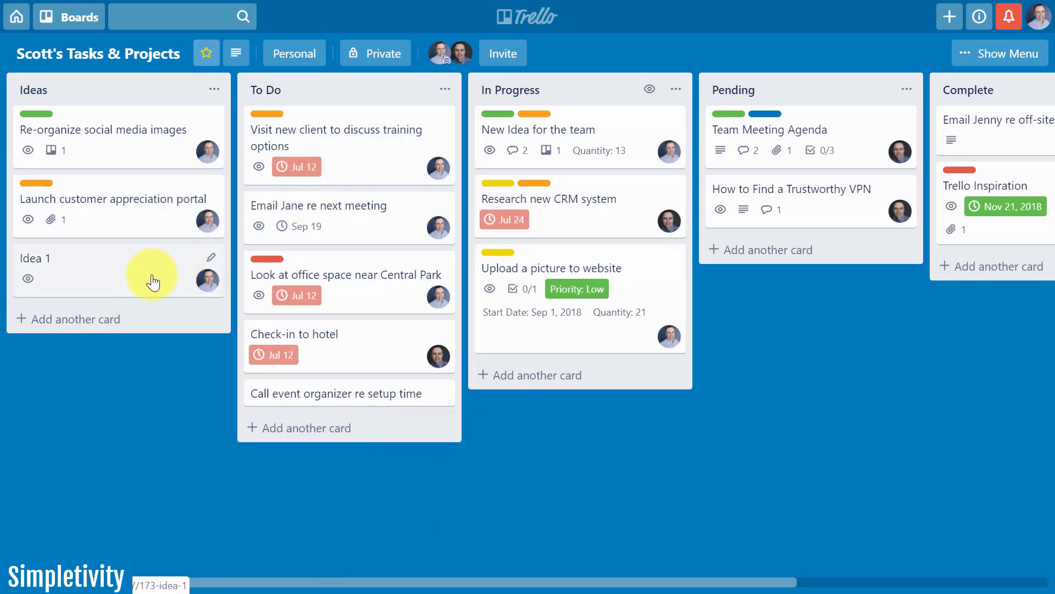
key("space")
key("space")
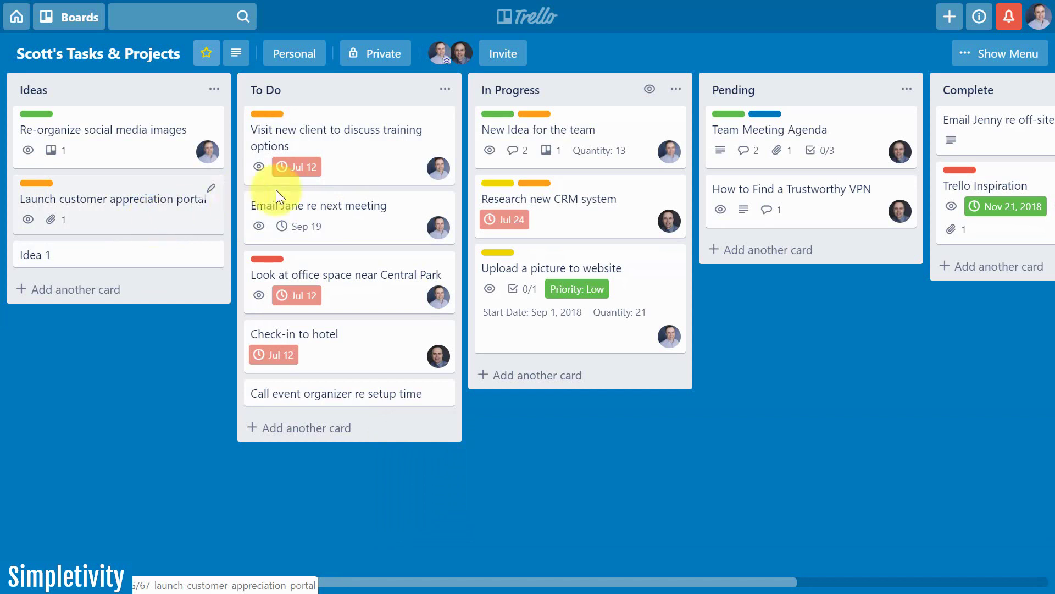
Remove yourself from the cards about visiting the new client, emailing Jane, the office space near Central Park, and re-organizing social media images.
key("space")
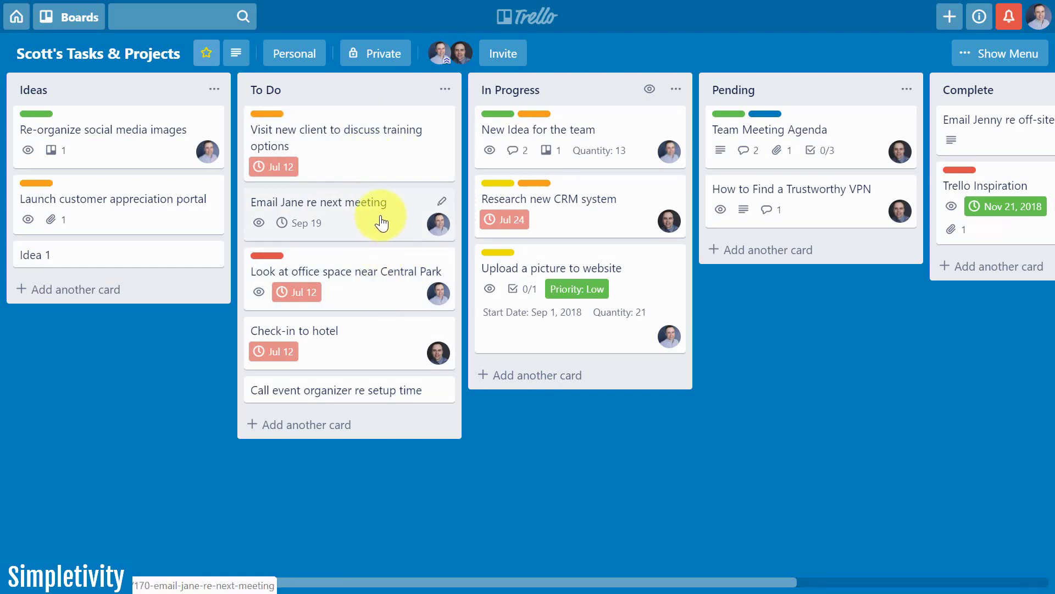
key("space")
key("space")
key("space")
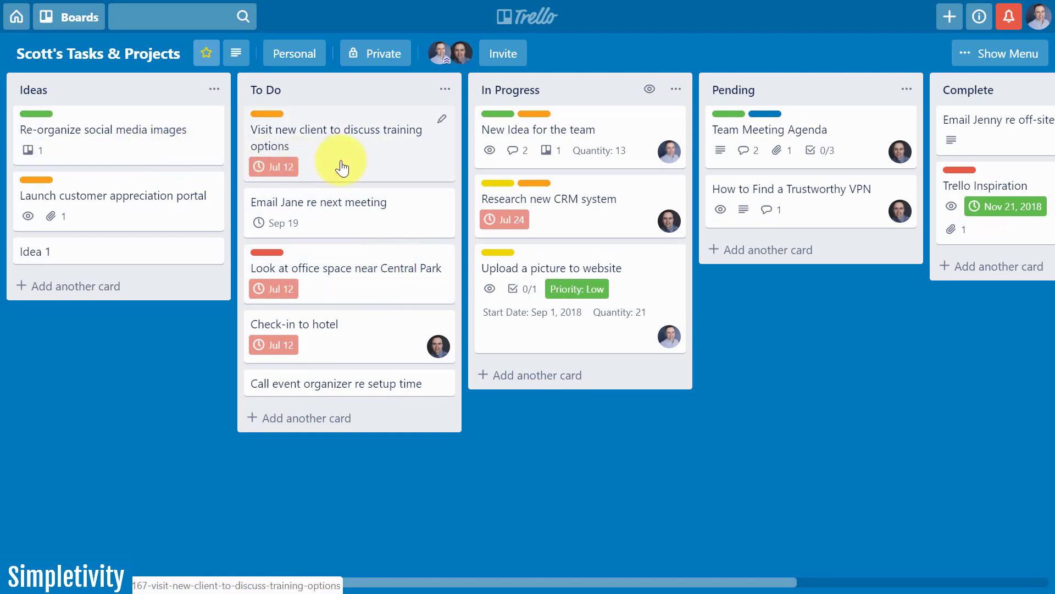
Assign yourself to the "Visit new client to discuss training options" and "Email Jane re next meeting" cards.
key("space")
key("space")
key("s")
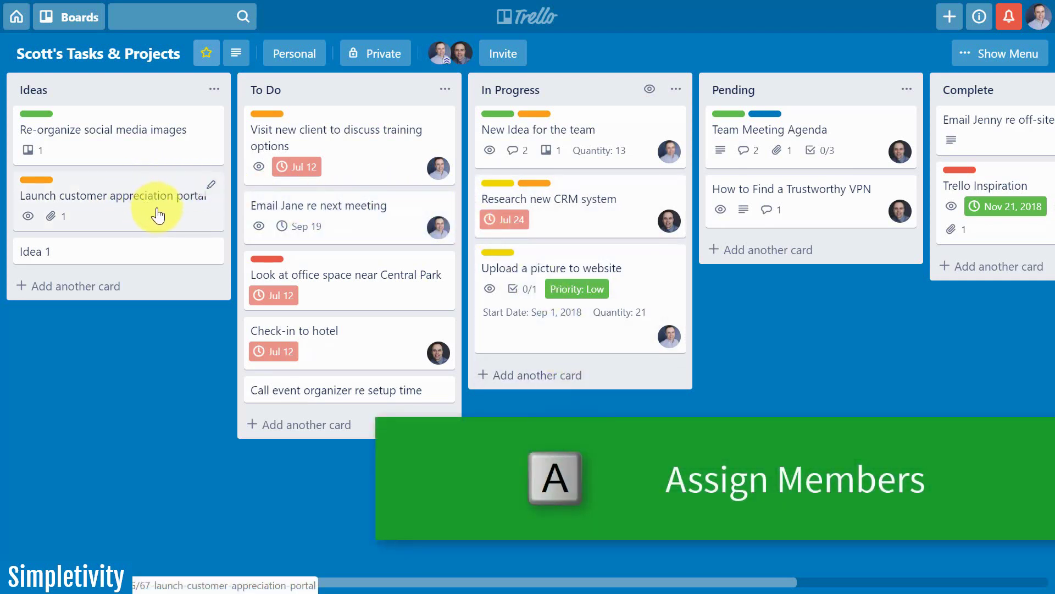
Assign the second listed board member to the "Launch customer appreciation portal" card in Ideas.
key("a")
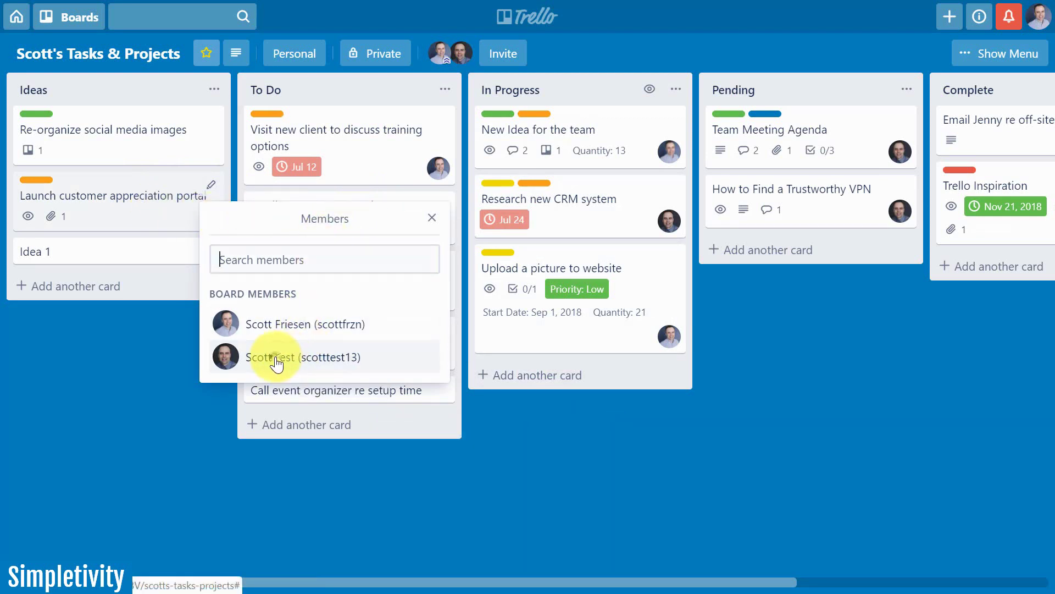
left_click(284, 367)
left_click(160, 436)
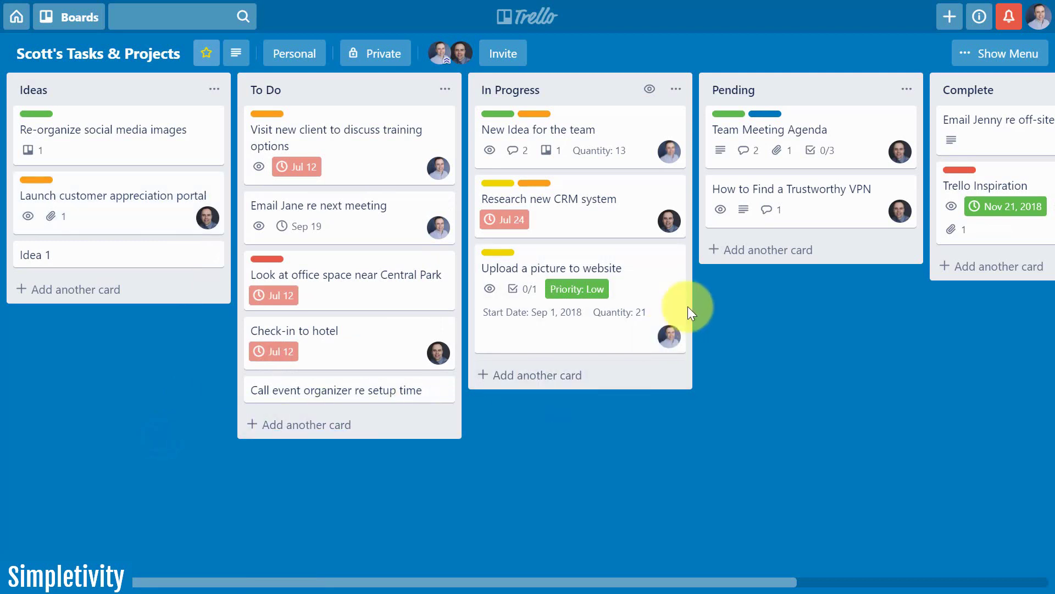
Add the second listed board member to the "New Idea for the team" card in In Progress.
key("m")
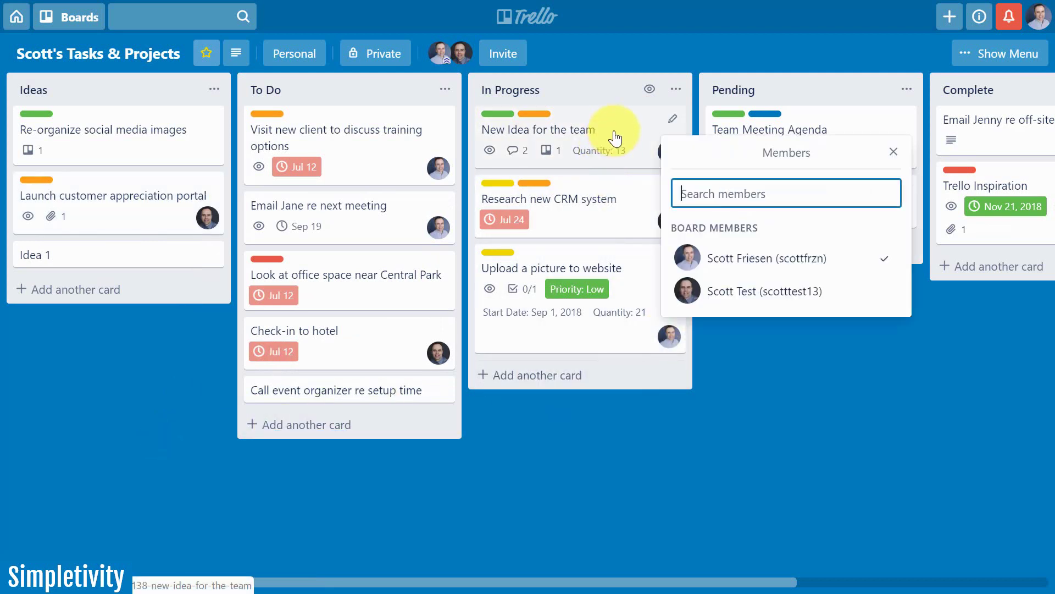
left_click(740, 292)
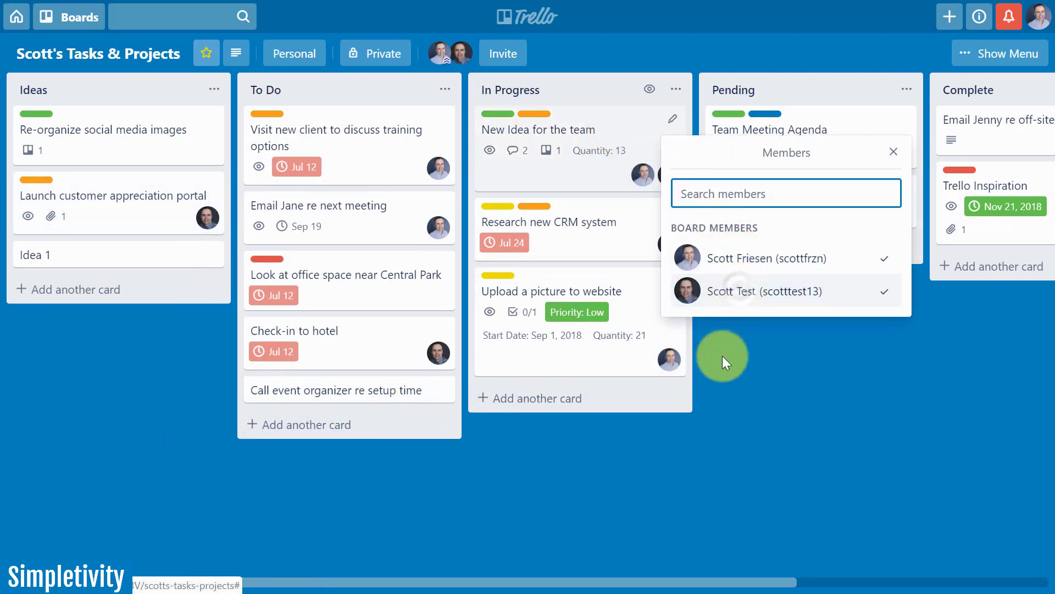
left_click(639, 440)
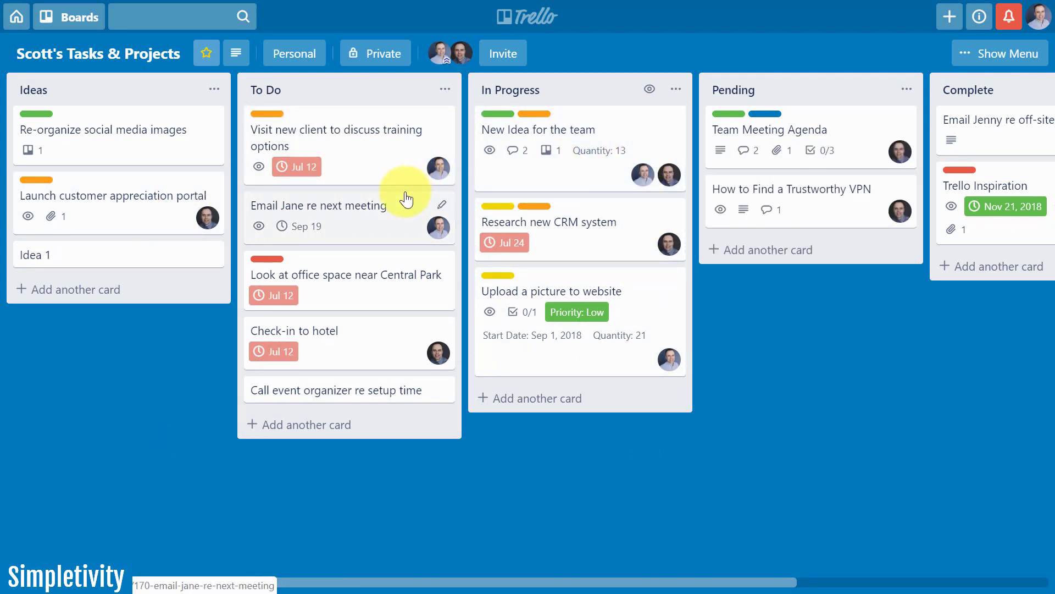
Open the "Visit new client to discuss training options" card and review its details, activity history and board member list.
left_click(365, 156)
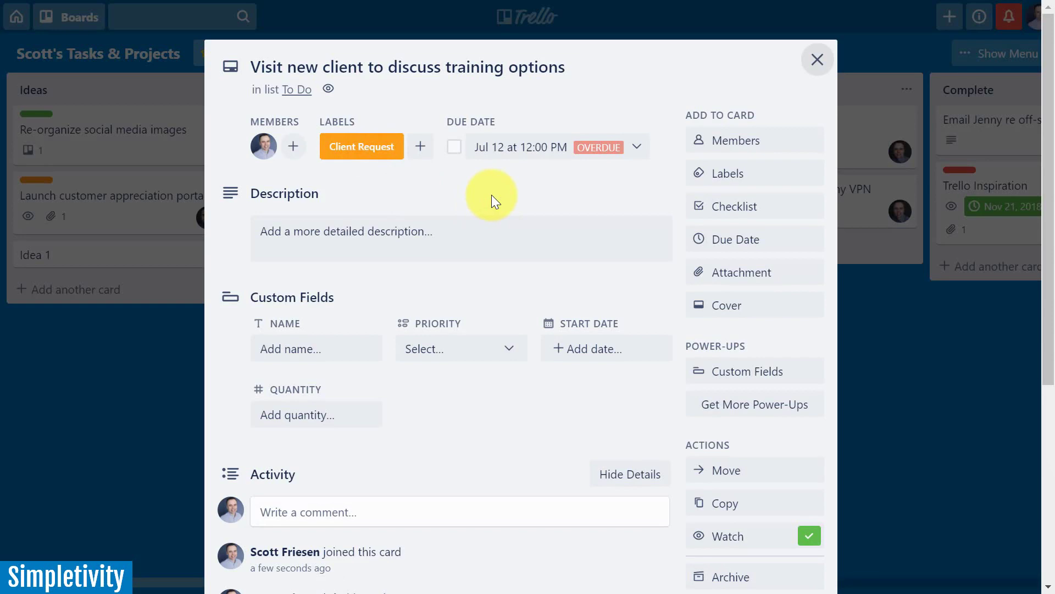
left_click(816, 59)
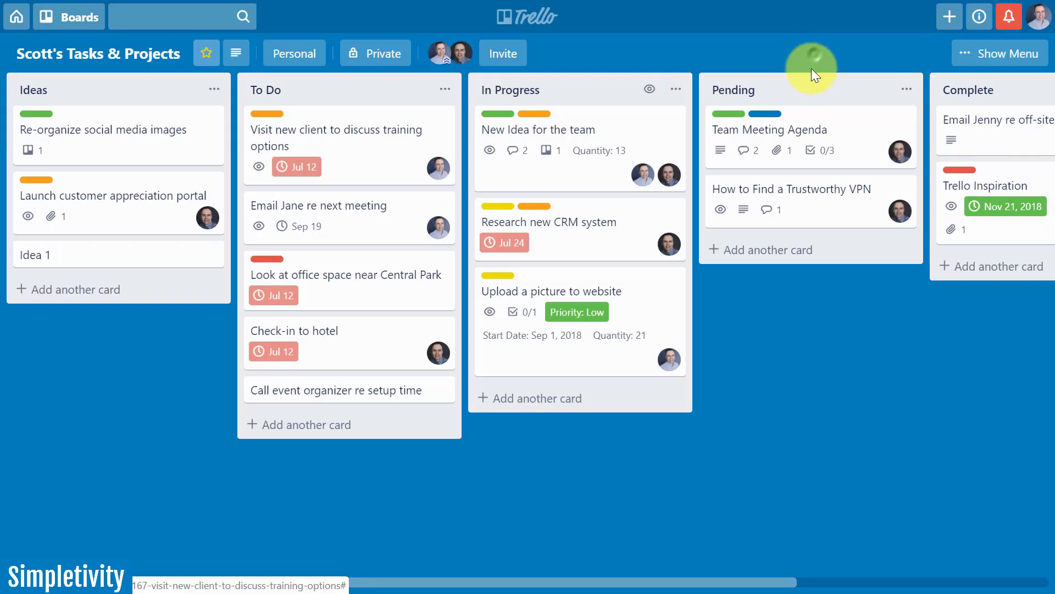
left_click(341, 156)
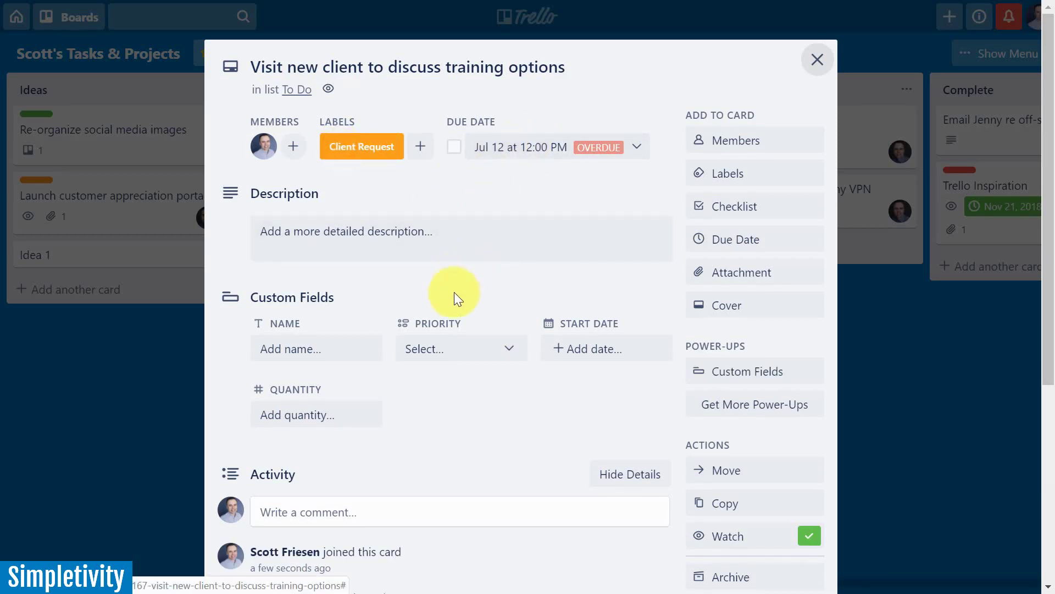
scroll(467, 359, "down", 4)
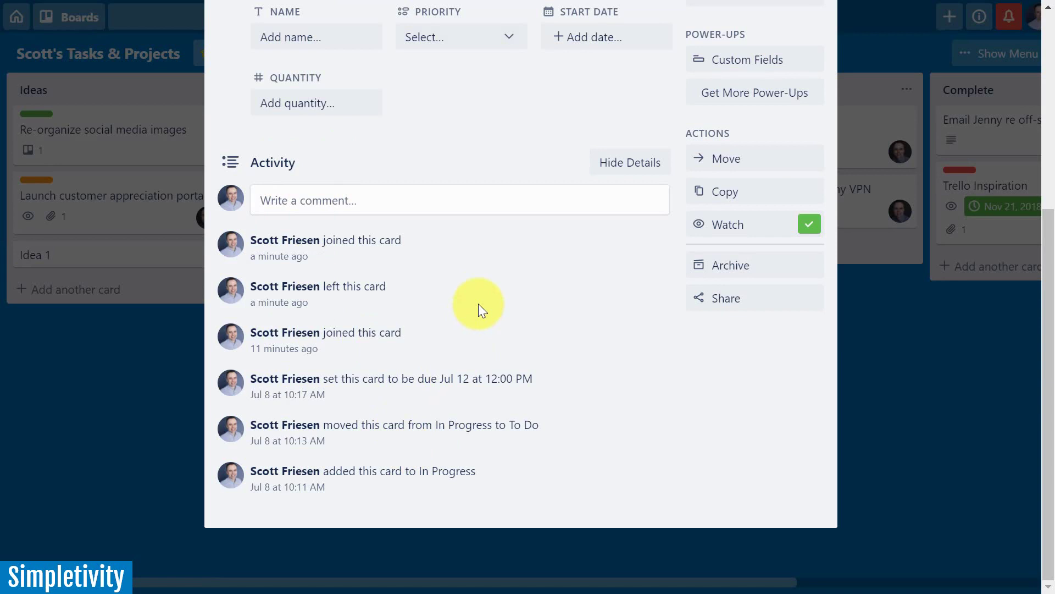
key("m")
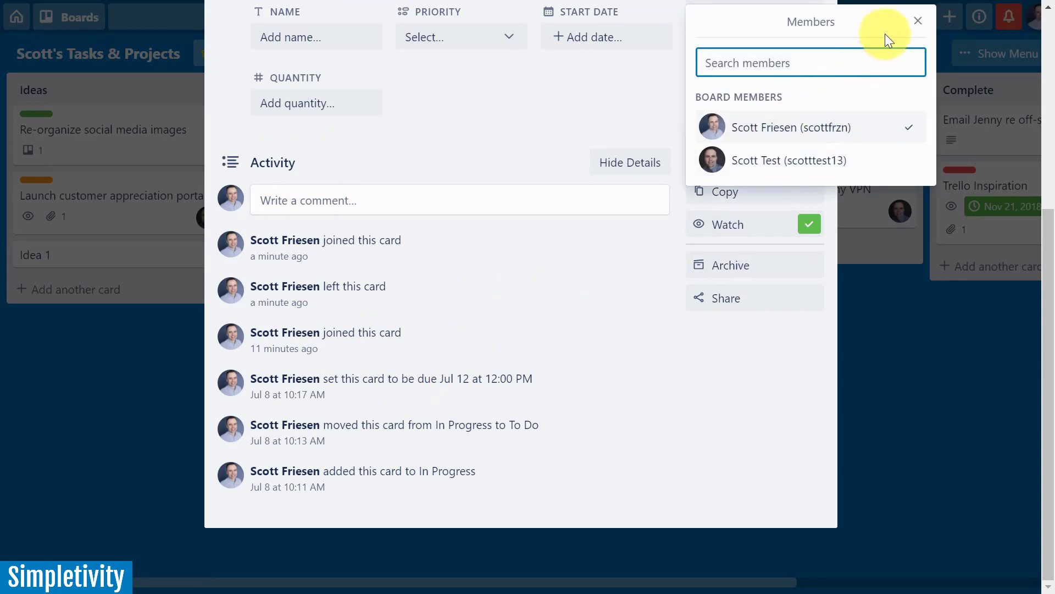
left_click(917, 20)
scroll(542, 193, "up", 5)
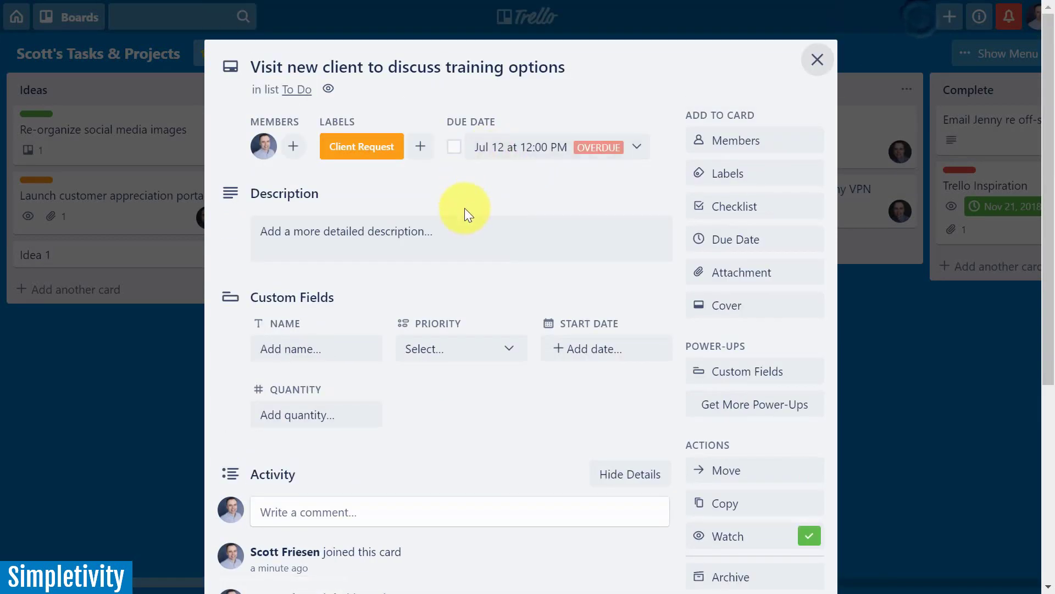
Remove yourself from the open "Visit new client to discuss training options" card, add yourself back, and close the card.
key("space")
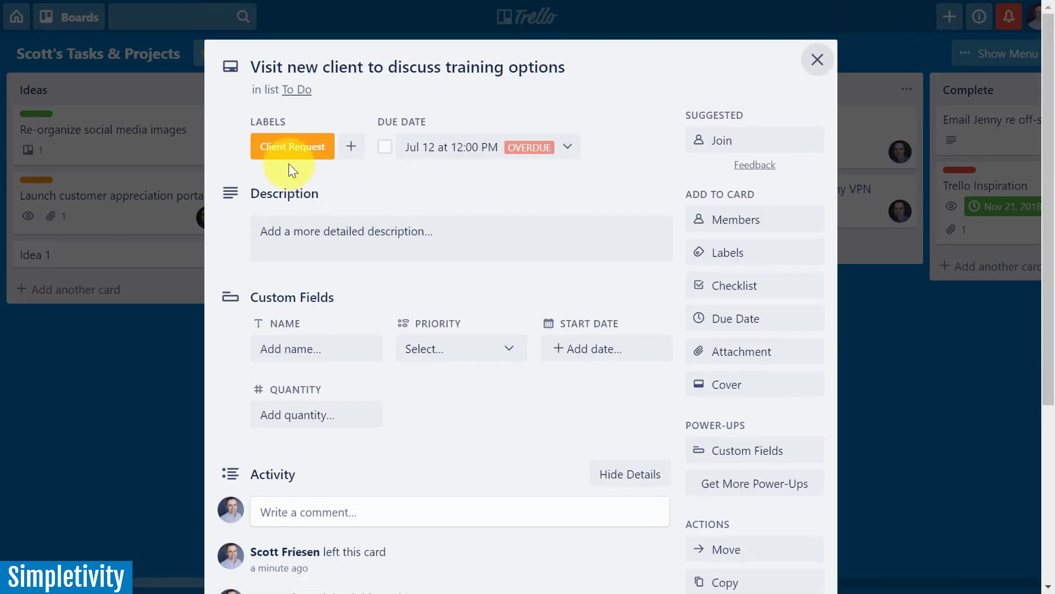
key("space")
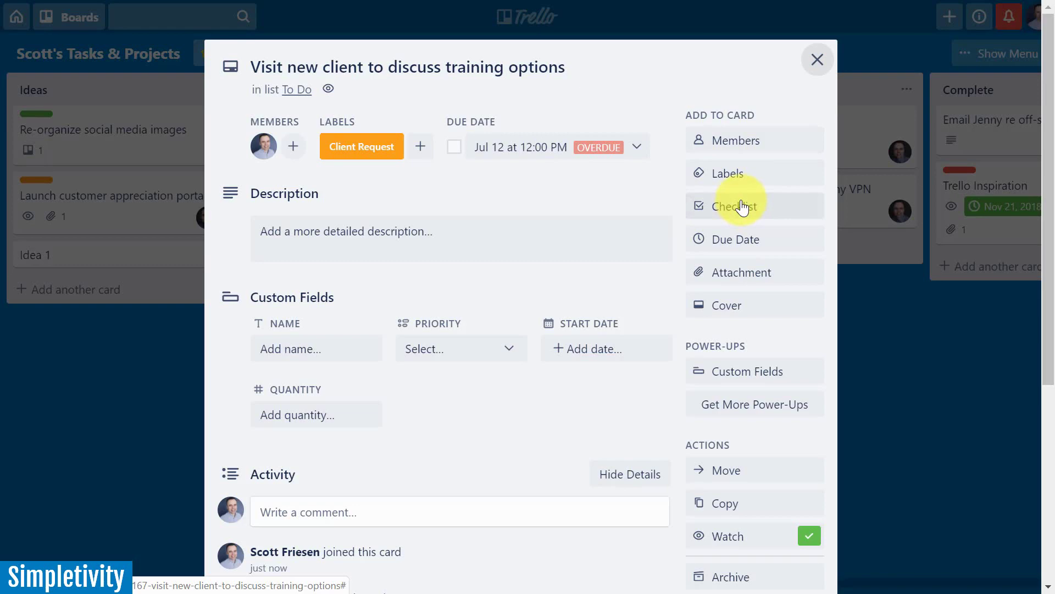
left_click(817, 60)
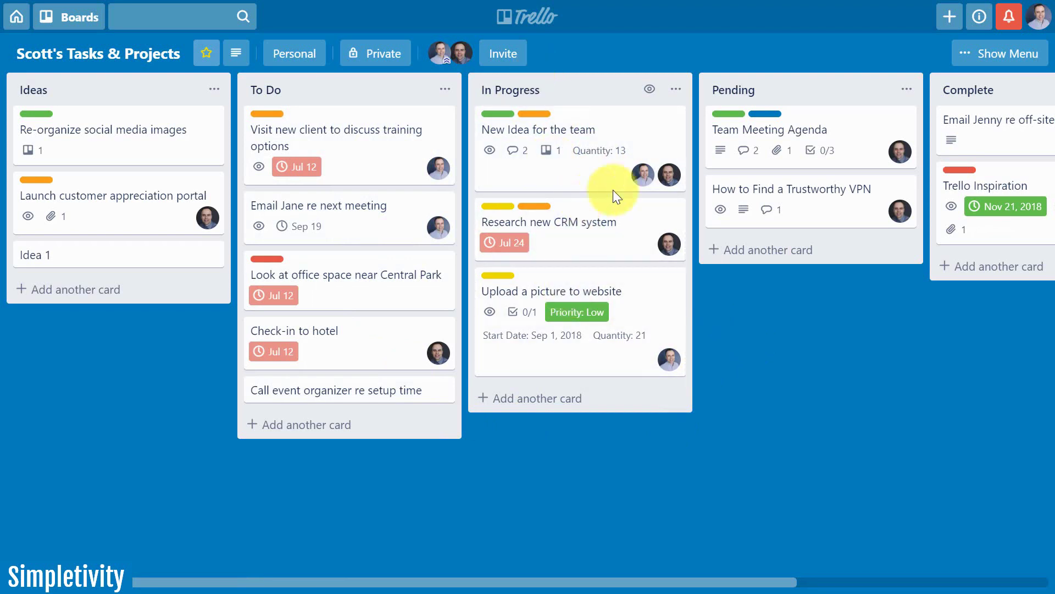
Open the board's card search filters to review the label, member and due date options, and close them.
left_click(984, 60)
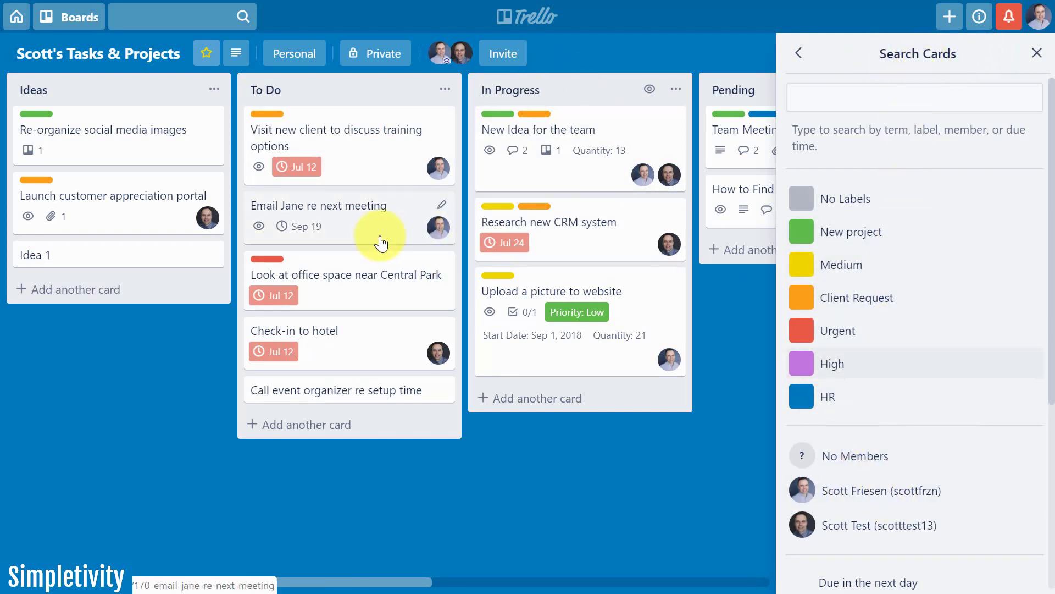
left_click(1036, 53)
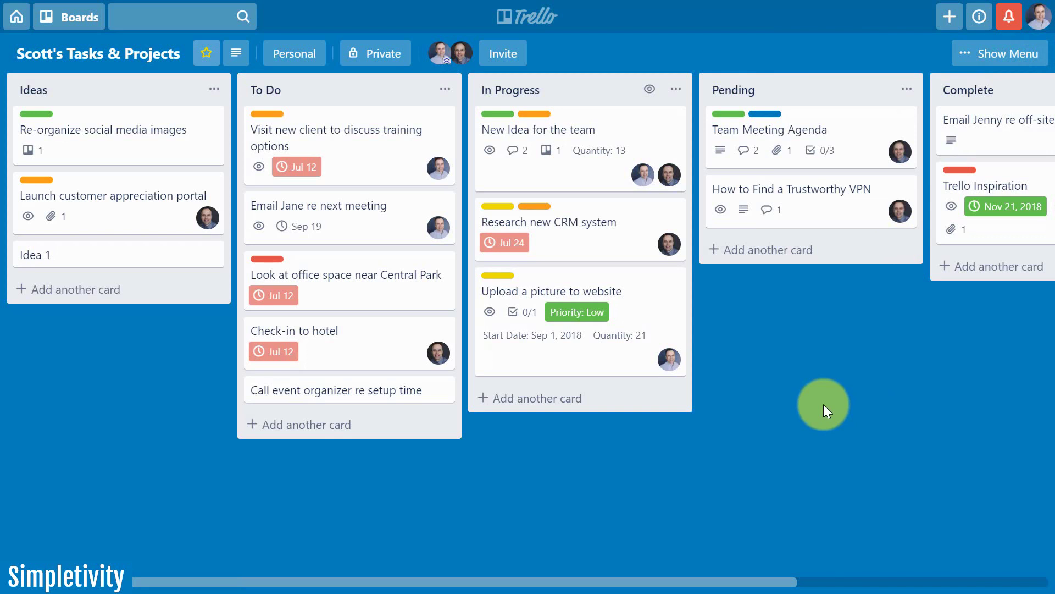
Filter the board to only the cards assigned to you, toggle that filter off and on, and clear all filters.
key("q")
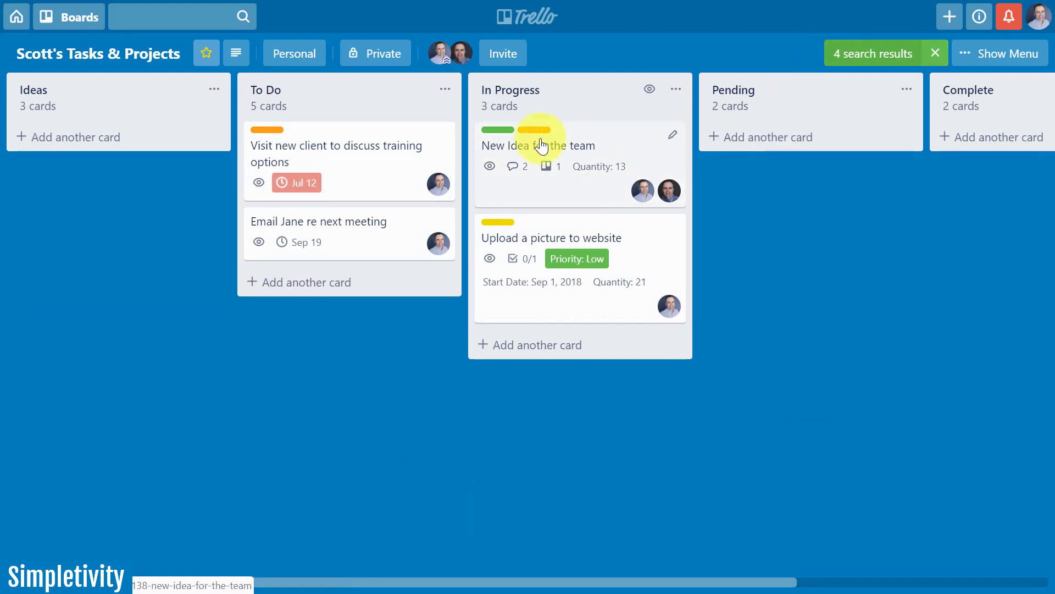
key("q")
key("q")
key("q")
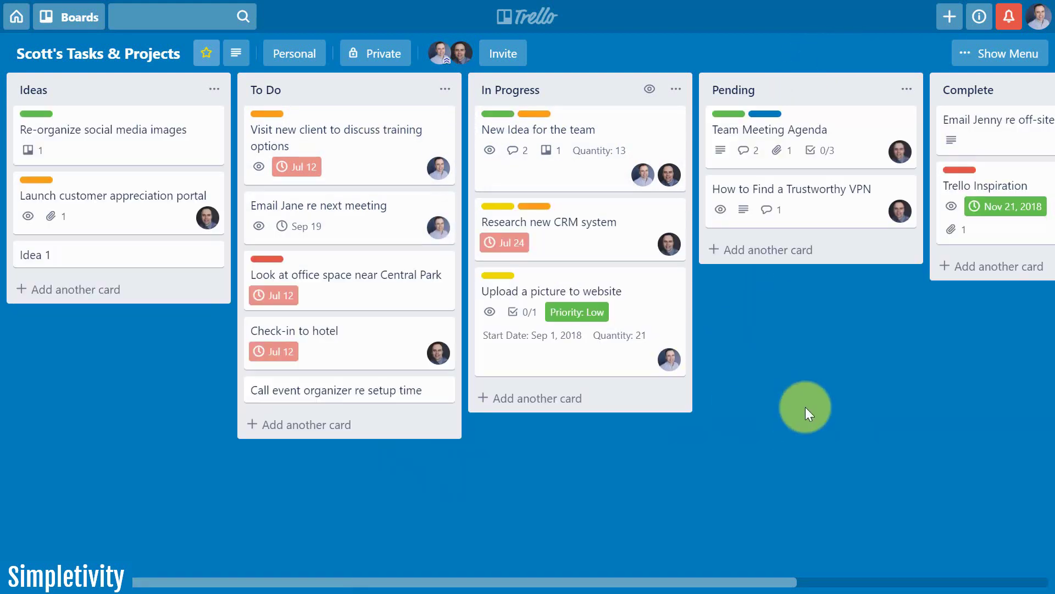
key("q")
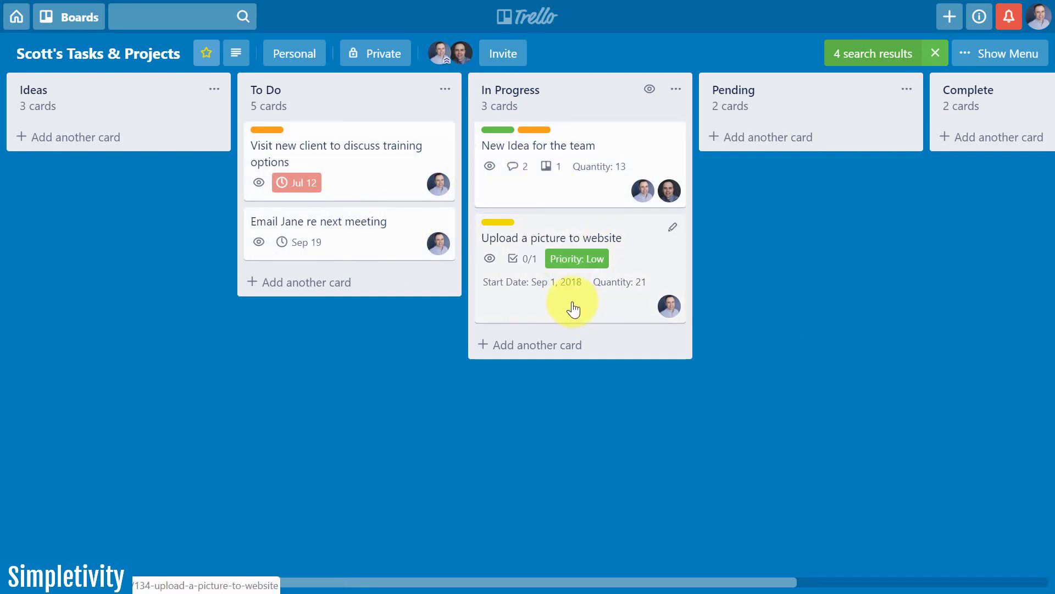
left_click(412, 355)
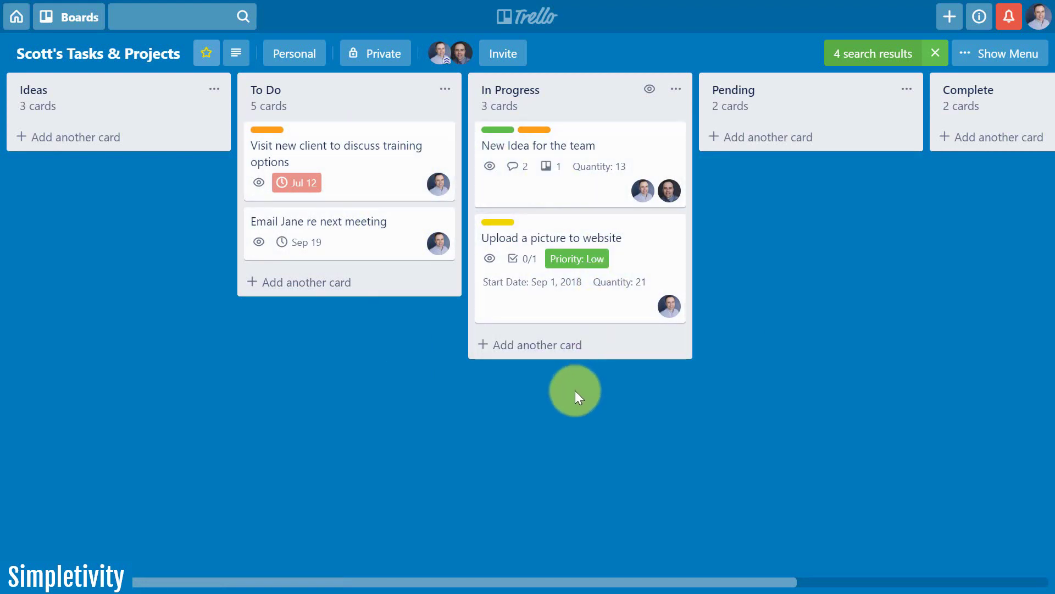
key("x")
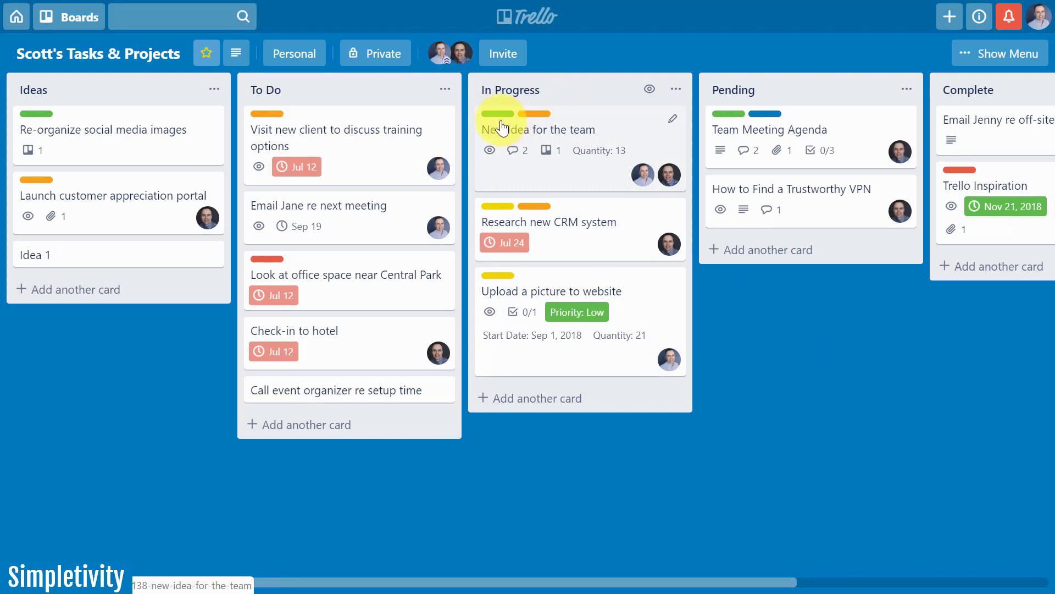
Open the "New Idea for the team" card in In Progress, review its labels, and close the card.
mouse_move(500, 121)
left_click(619, 135)
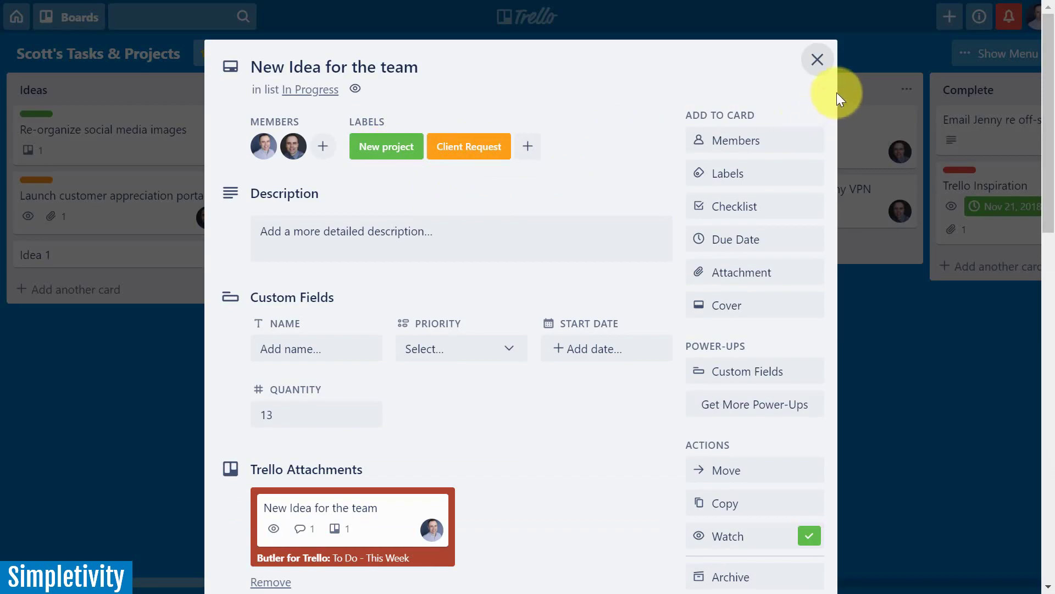
left_click(815, 58)
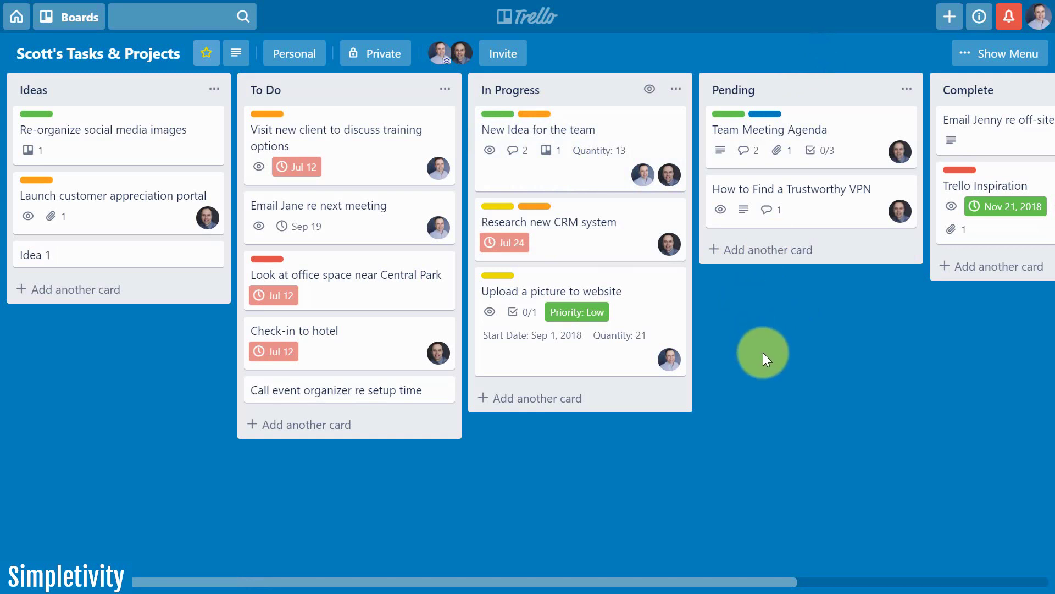
Show the label names on the board's cards and hide them again, twice in a row.
key("semicolon")
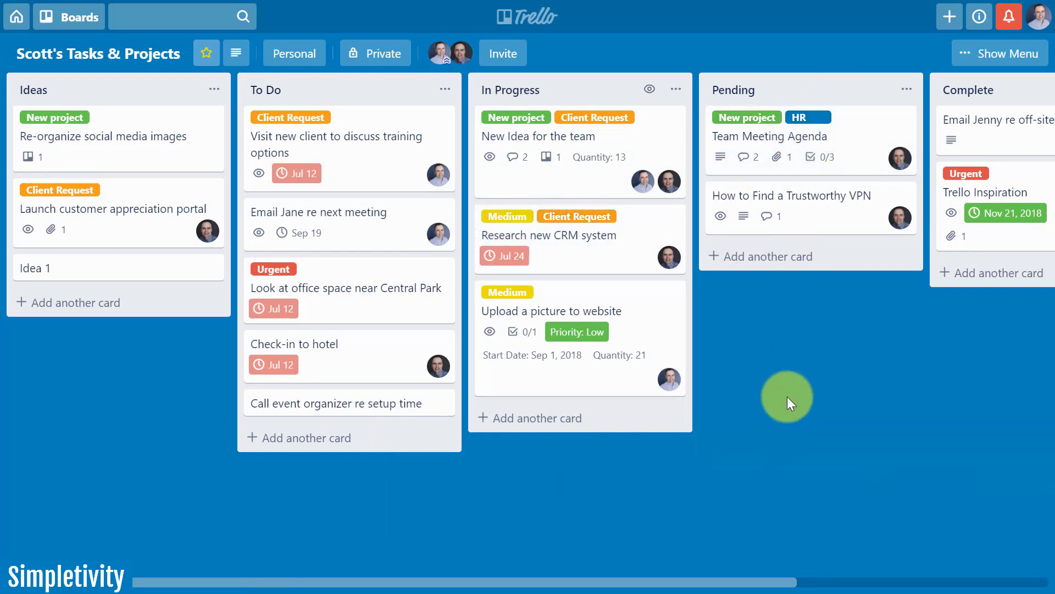
key(";")
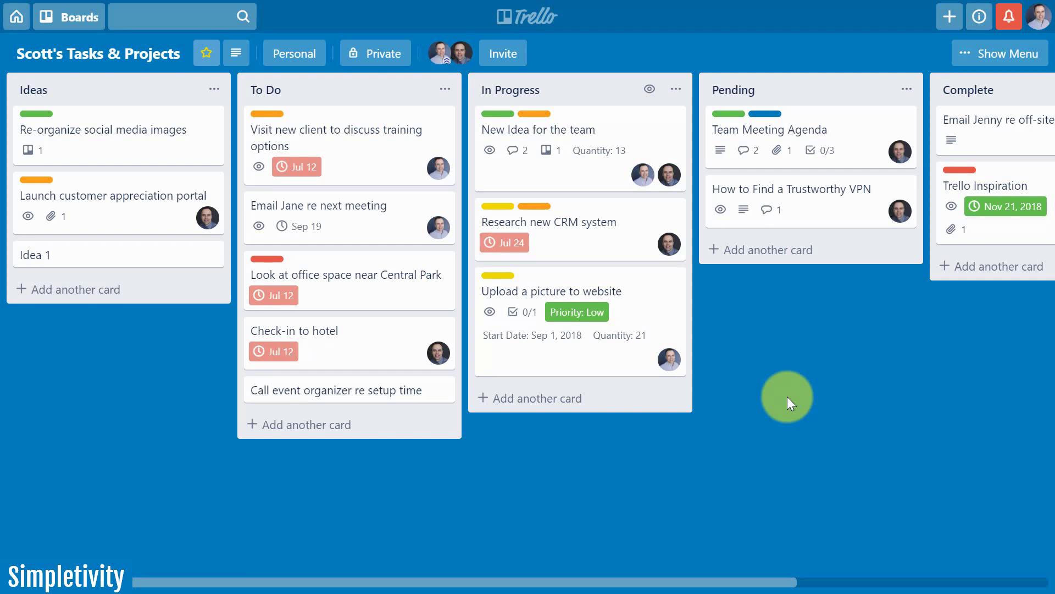
key(";")
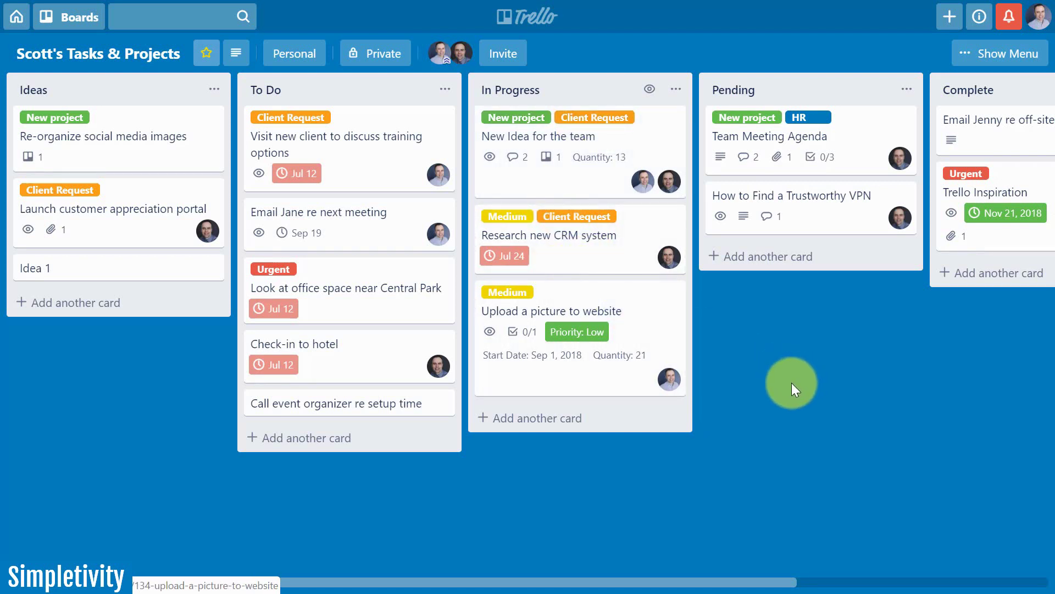
key("semicolon")
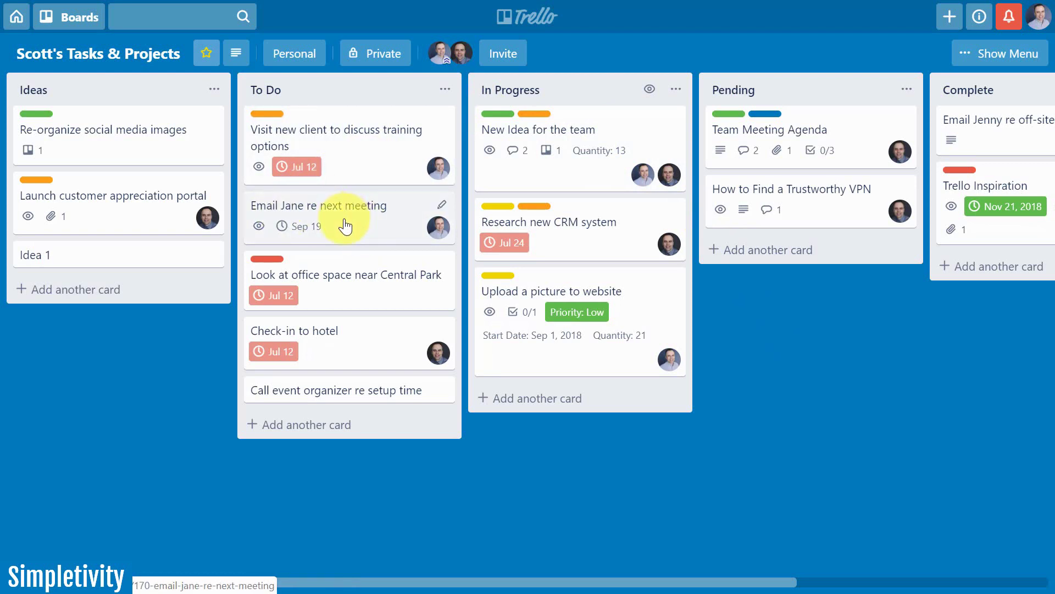
Add the Client Request label to the "Email Jane re next meeting" card and the Urgent label to the "Idea 1" card.
key("l")
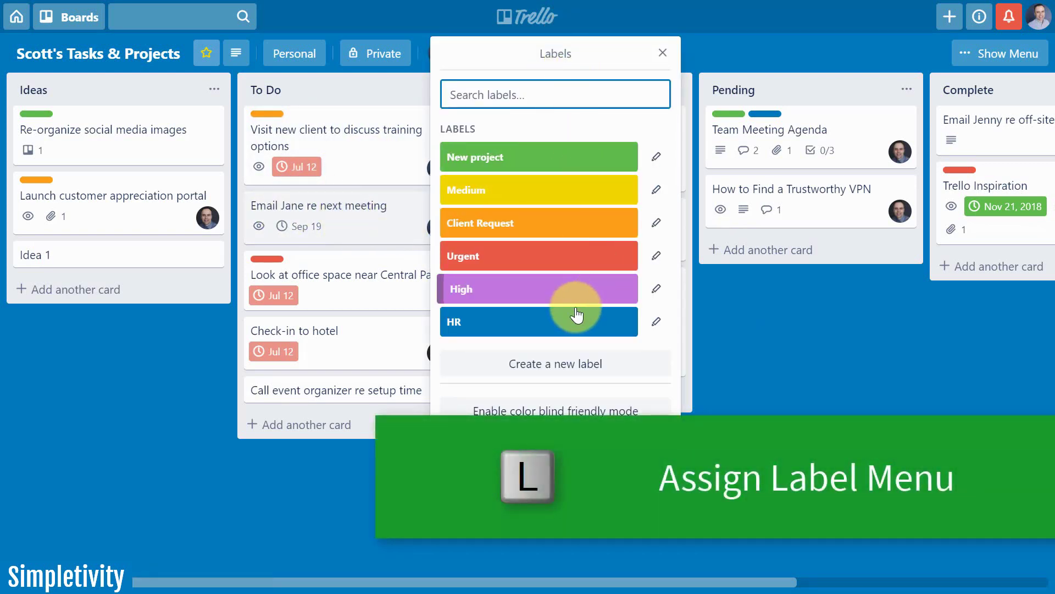
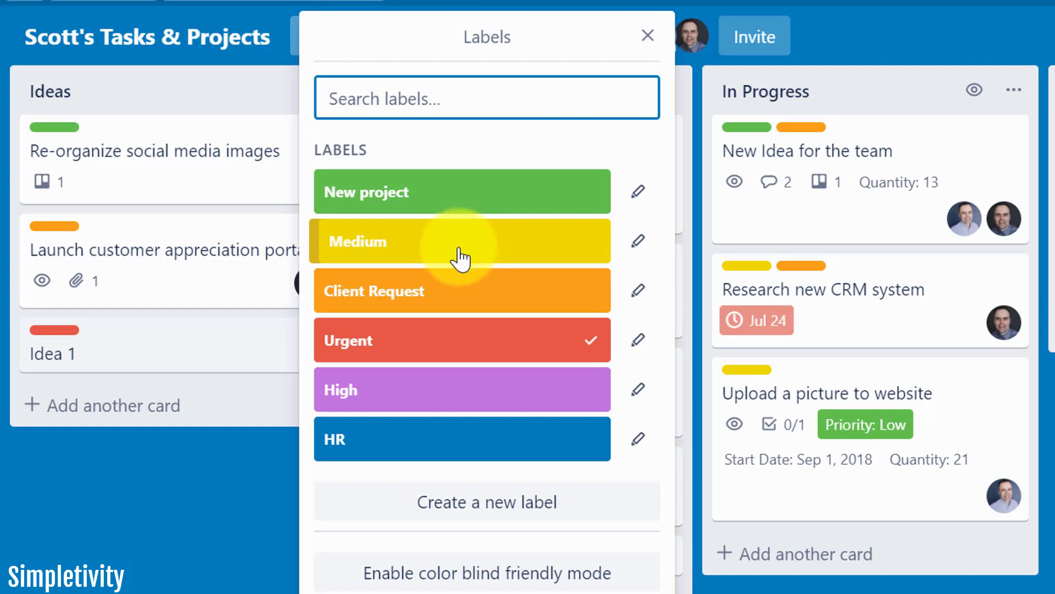
left_click(648, 36)
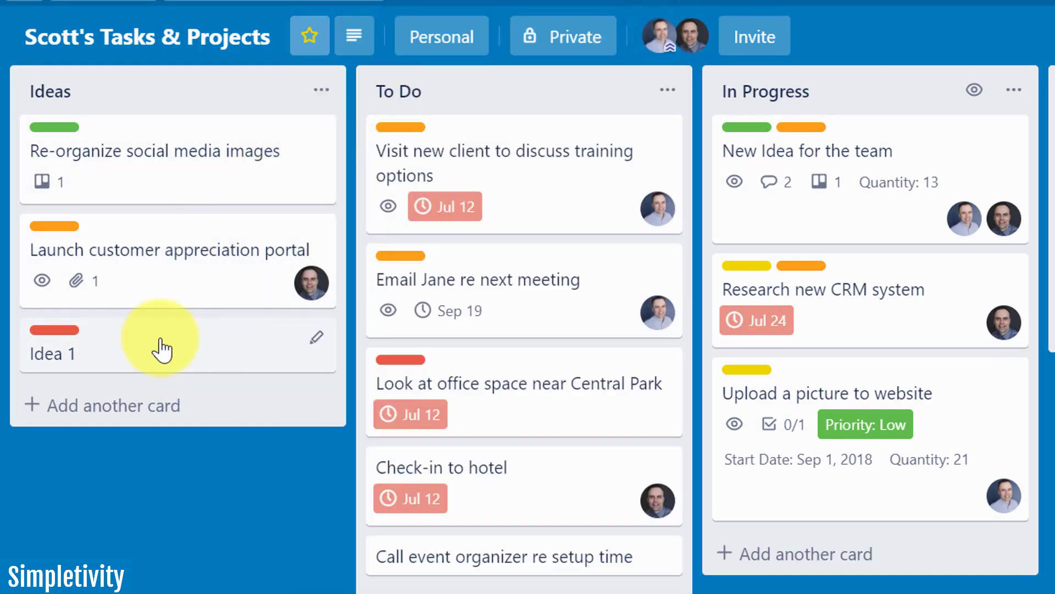
Add the New project and Medium labels to the "Idea 1" card in Ideas.
key("1")
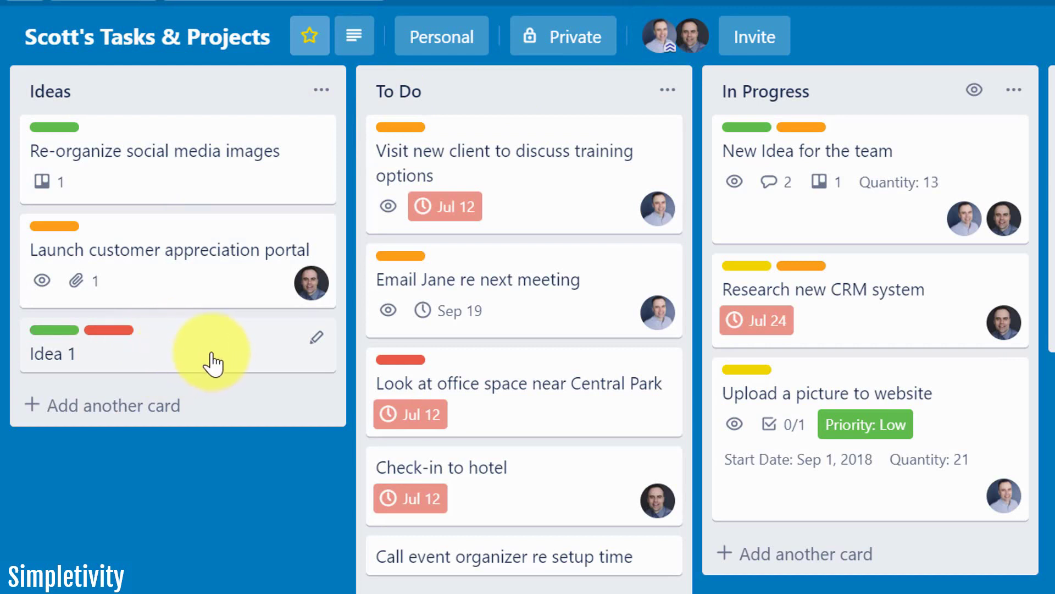
key("2")
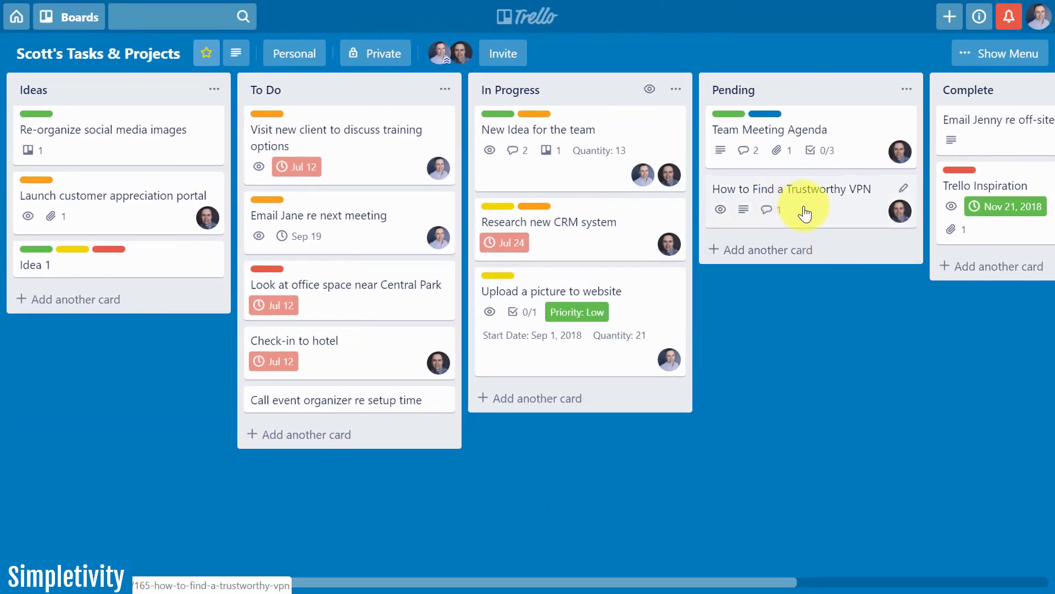
Add the New project, Medium, Client Request, Urgent, High and HR labels to the "How to Find a Trustworthy VPN" card in Pending.
key("1")
key("2")
key("3")
key("4")
key("5")
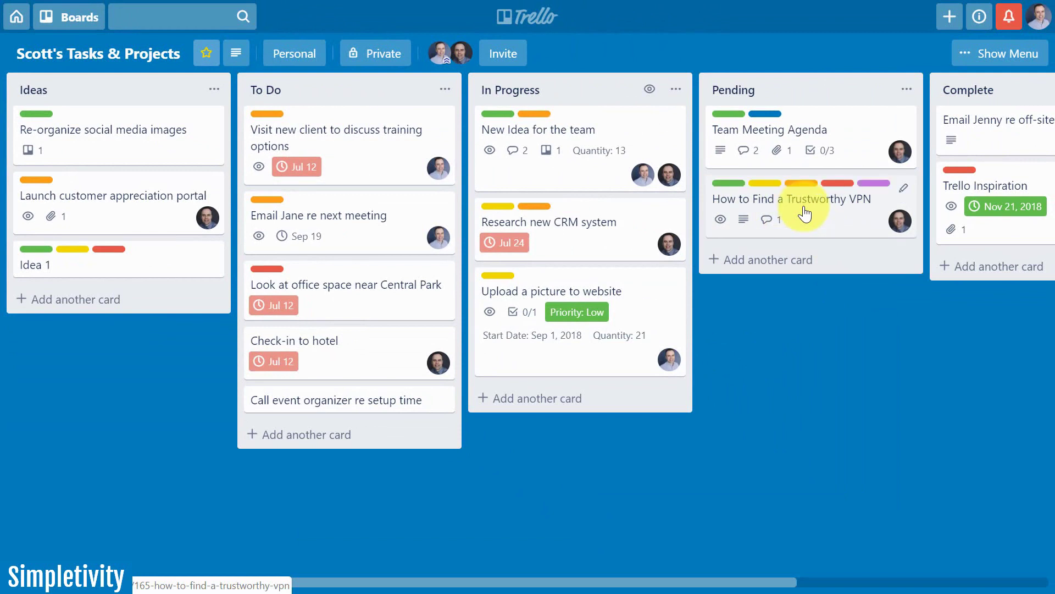
key("6")
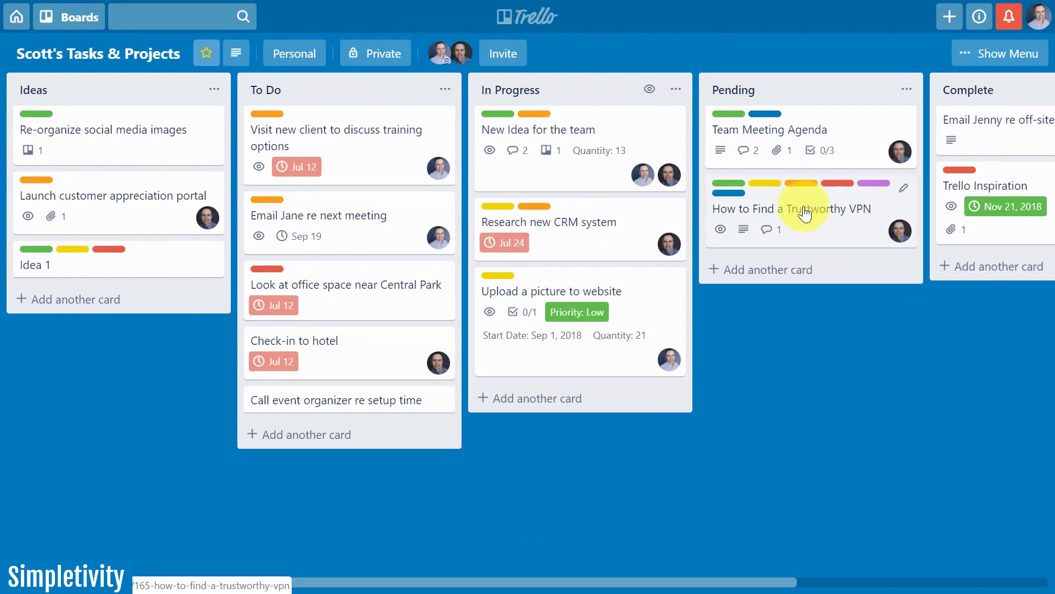
Remove all six labels from the "How to Find a Trustworthy VPN" card, from HR back to New project.
key("6")
key("5")
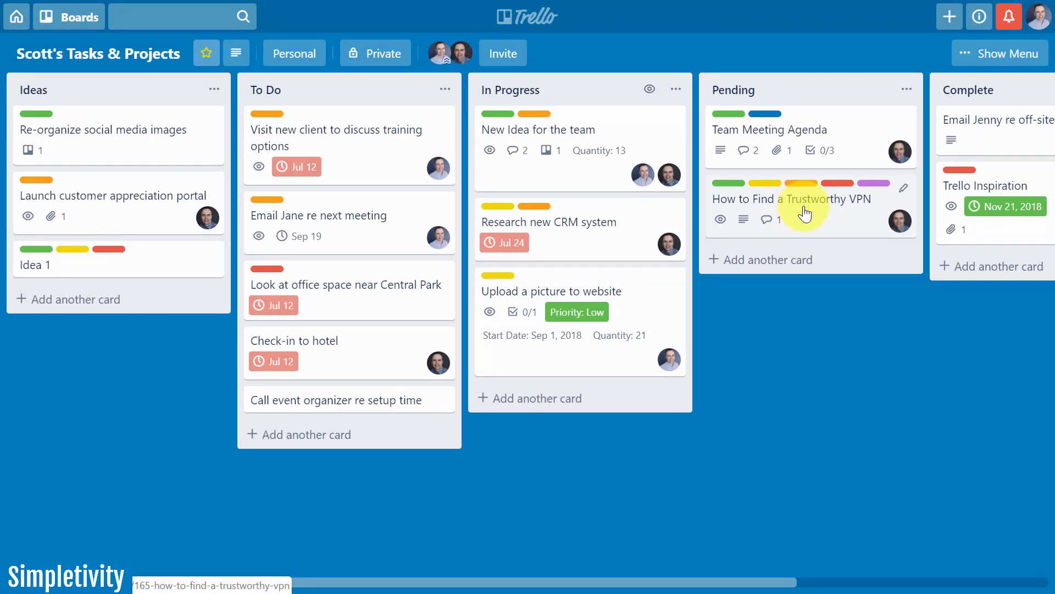
key("4")
key("3")
key("2")
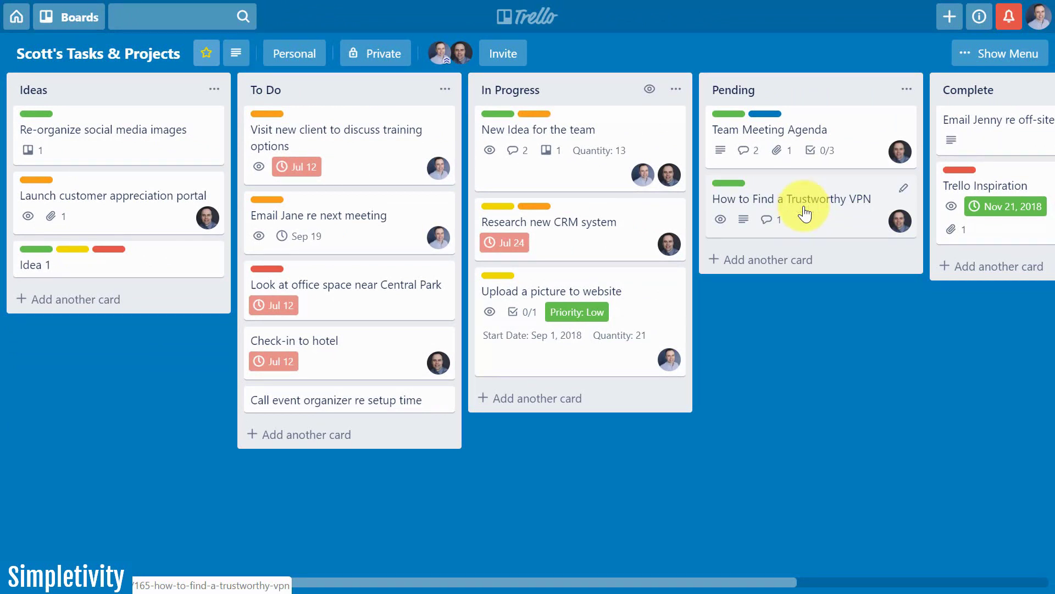
key("1")
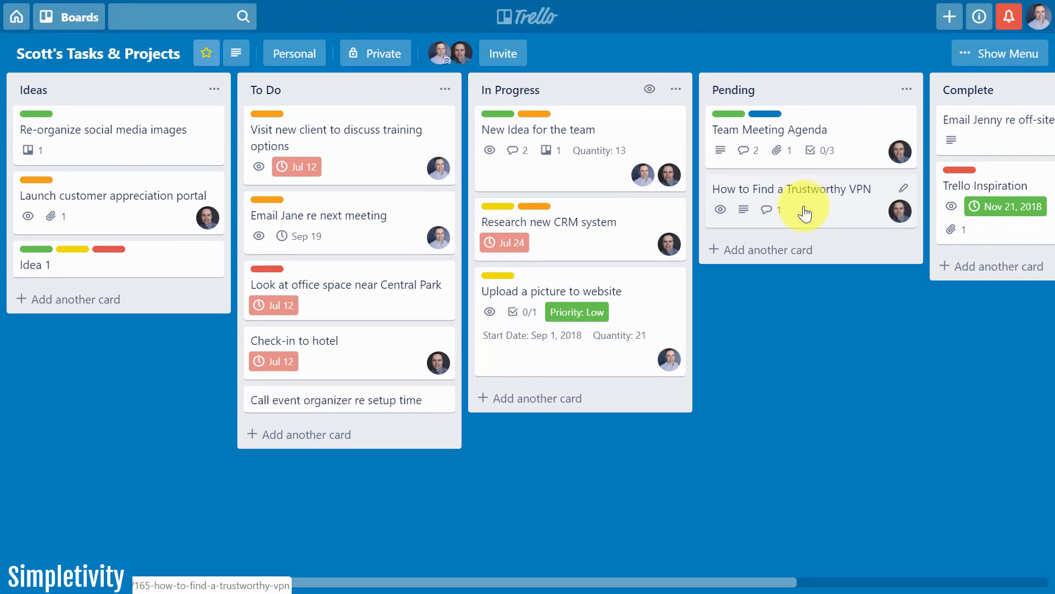
Open the label list for the "How to Find a Trustworthy VPN" card, check the order of the labels, and close it.
key("l")
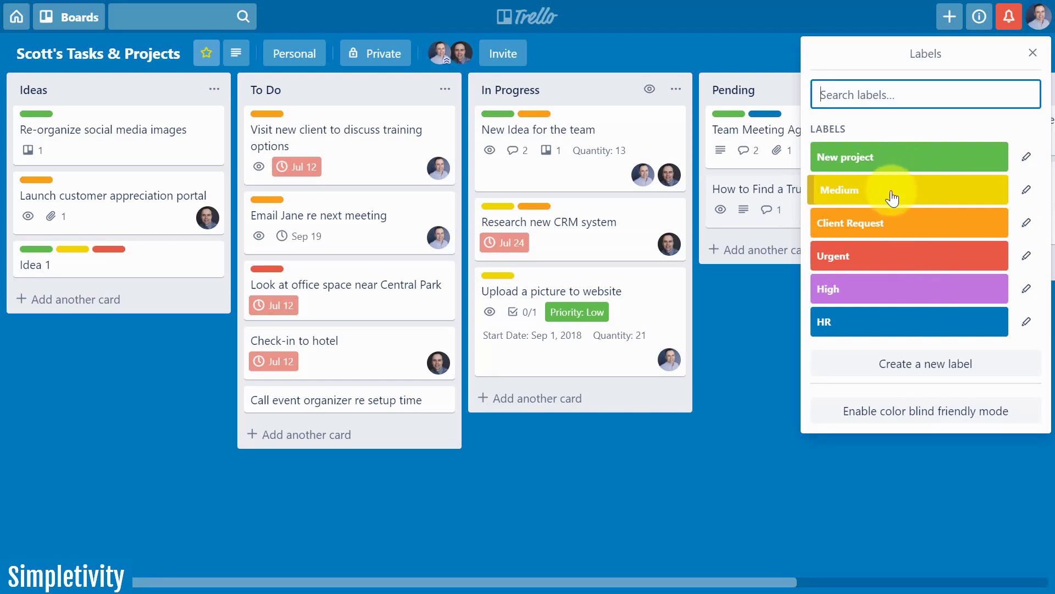
left_click(1033, 55)
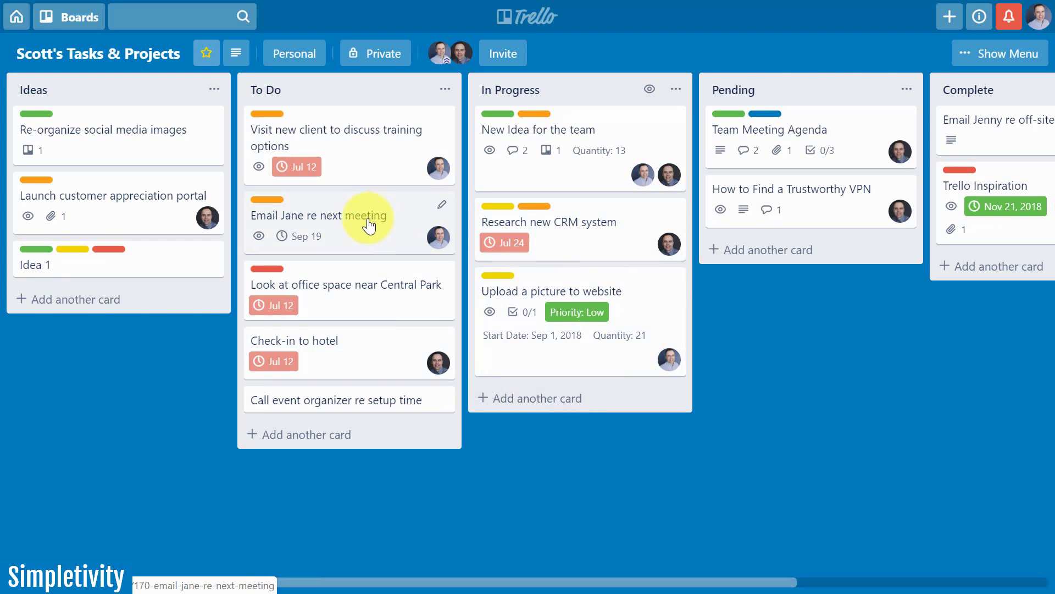
Set the due date of the "Email Jane re next meeting" card in To Do to 9/24/2019 and save it.
key("d")
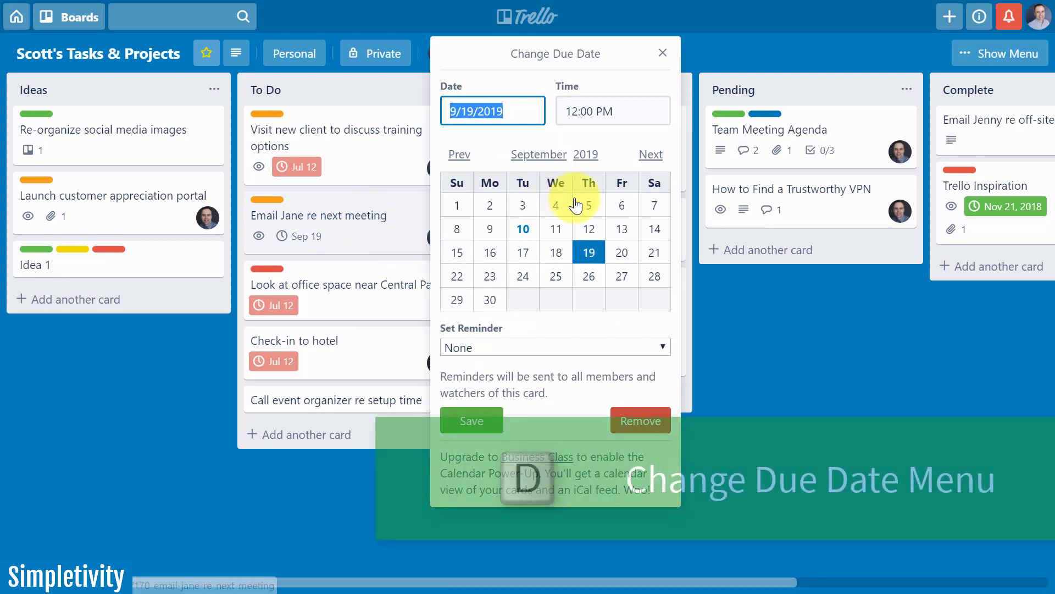
left_click(523, 276)
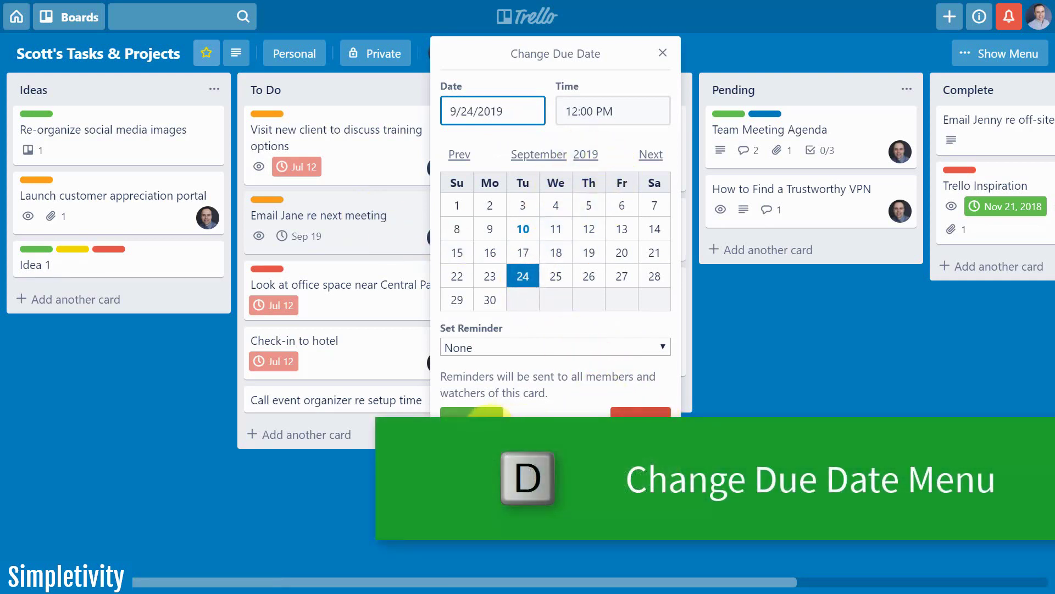
left_click(472, 412)
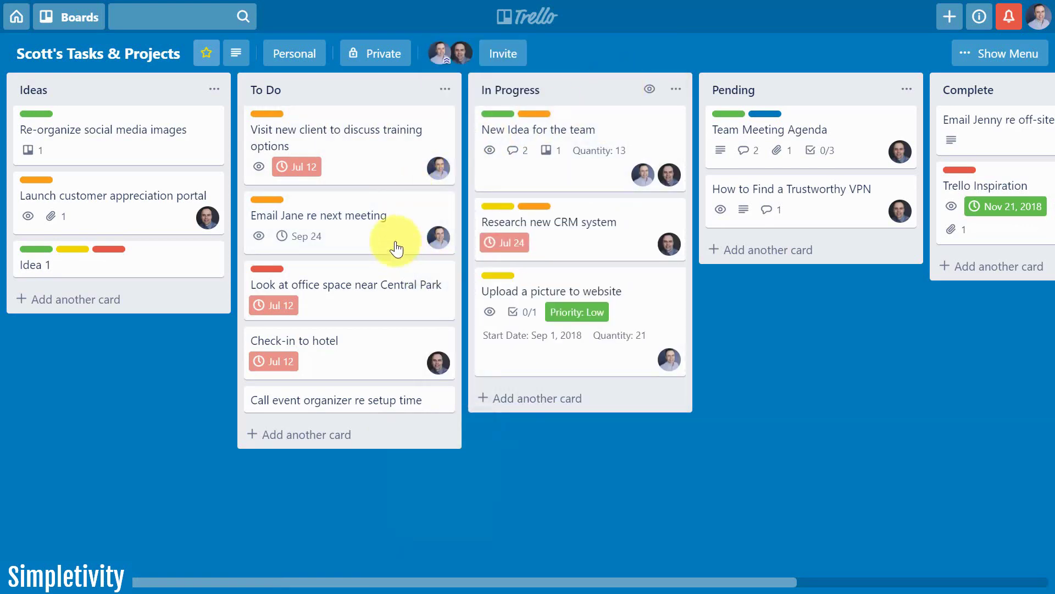
Open the "Email Jane re next meeting" card and review its activity history.
left_click(383, 228)
scroll(557, 276, "down", 2)
scroll(557, 278, "up", 1)
scroll(557, 278, "down", 2)
scroll(557, 277, "up", 3)
scroll(557, 277, "down", 5)
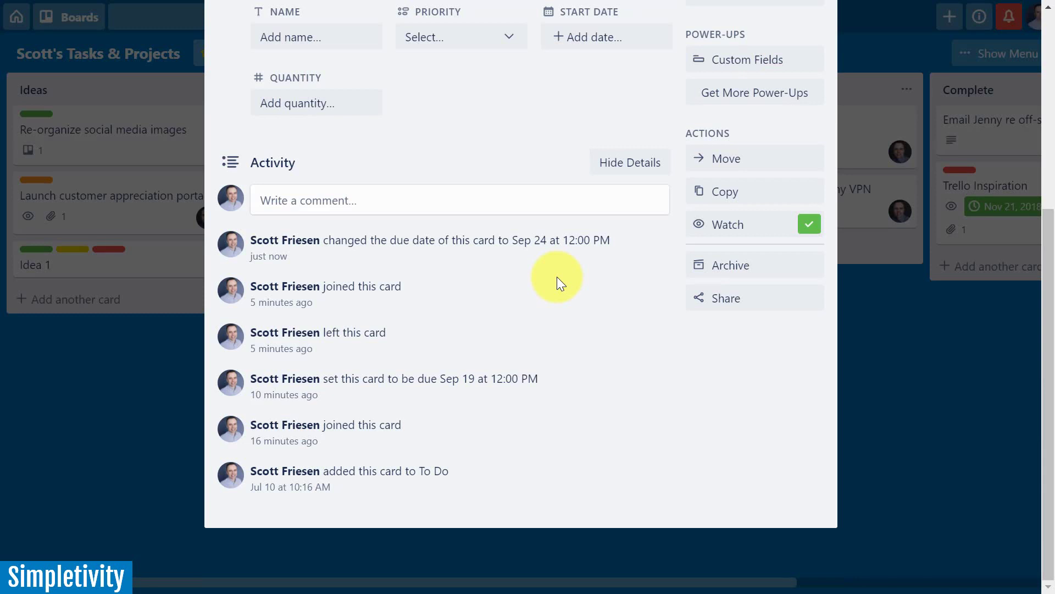
Bring up the due date settings from within the open card, dismiss them without saving, and close the card.
key("d")
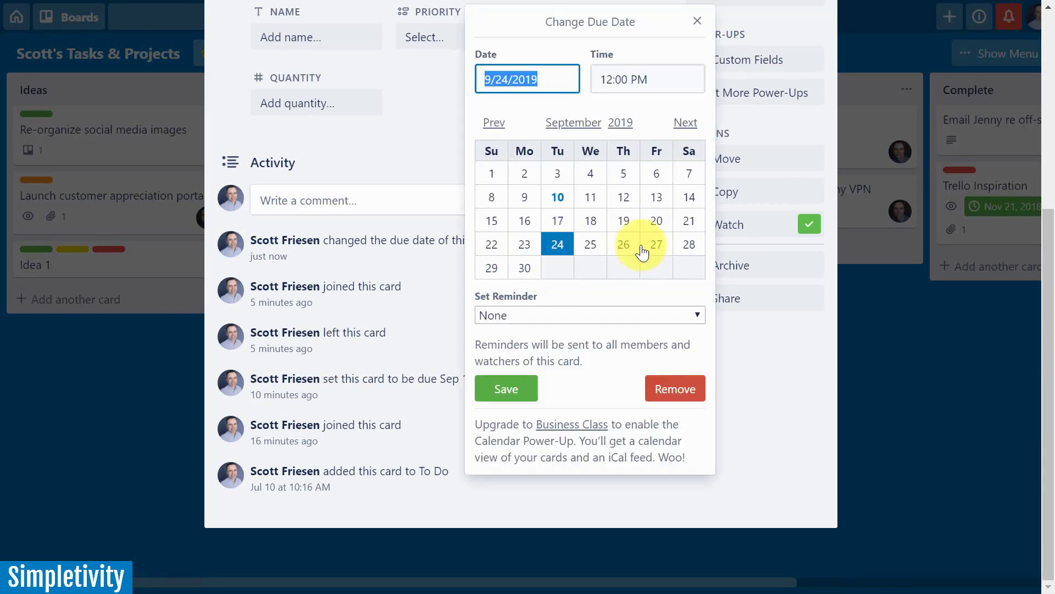
left_click(697, 24)
scroll(610, 149, "up", 5)
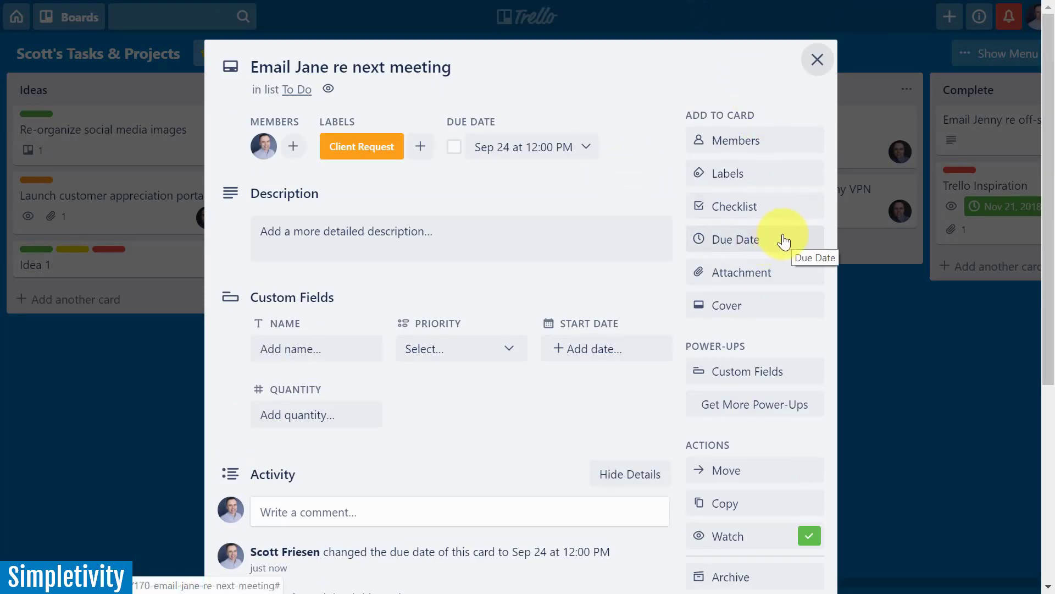
left_click(814, 61)
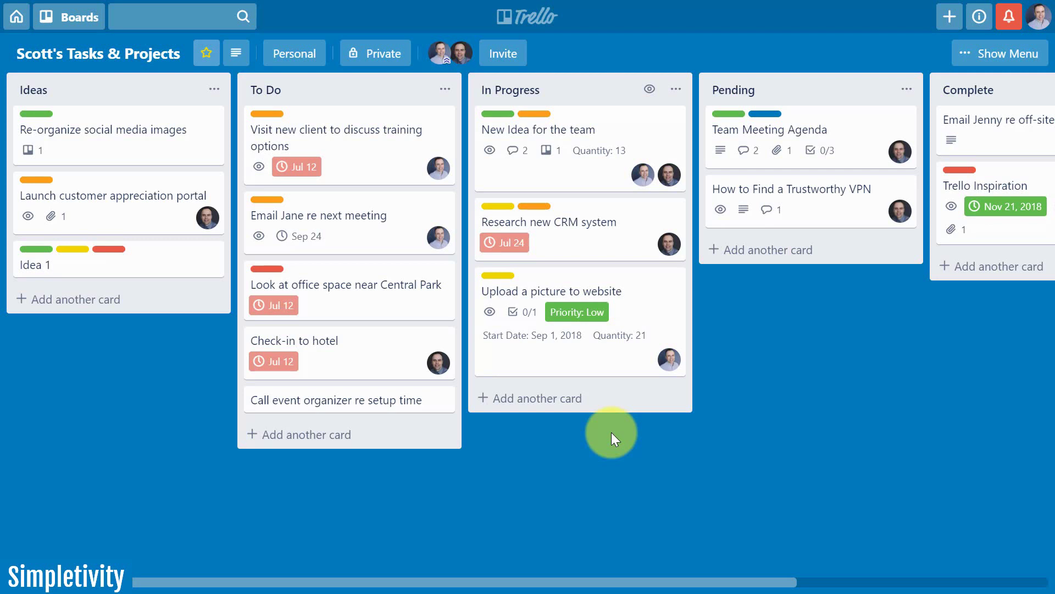
Start a new card at the end of the Ideas list and cancel it.
left_click(94, 308)
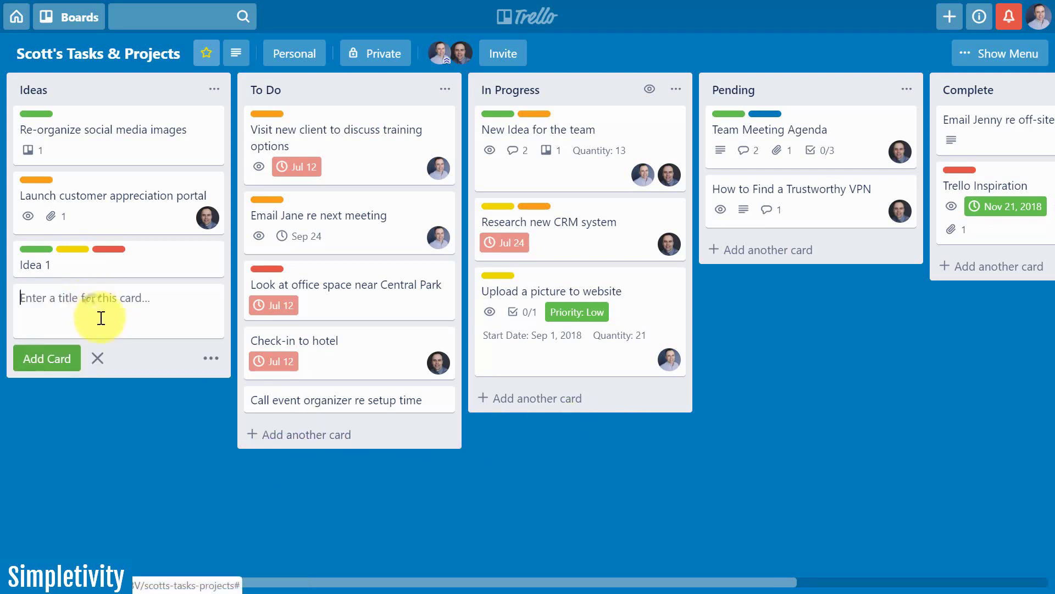
left_click(96, 356)
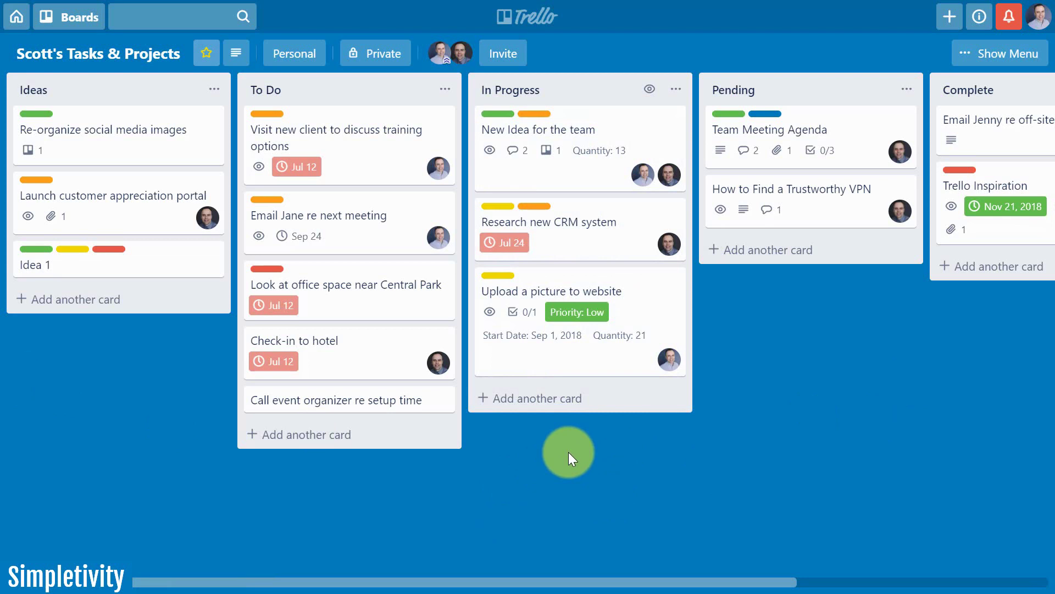
Start a new card at the end of the In Progress list and another at the end of Ideas, cancelling each.
key("n")
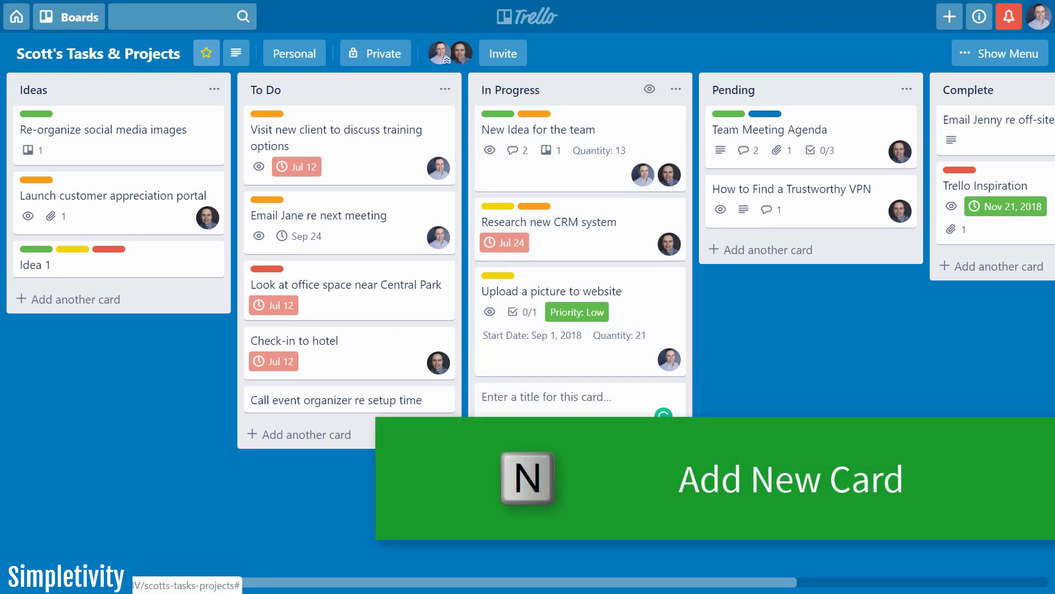
key("Escape")
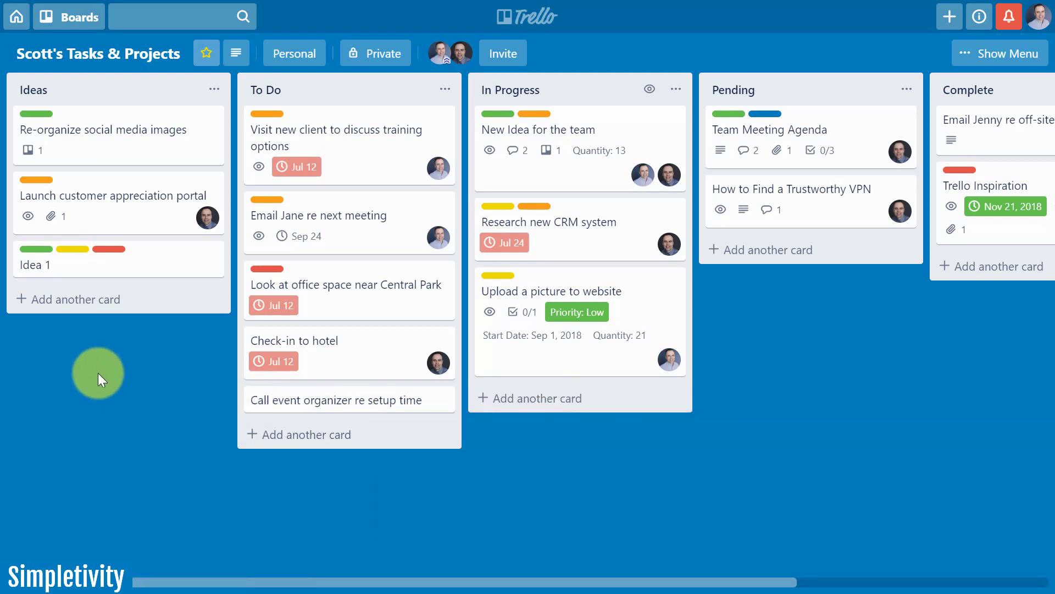
key("n")
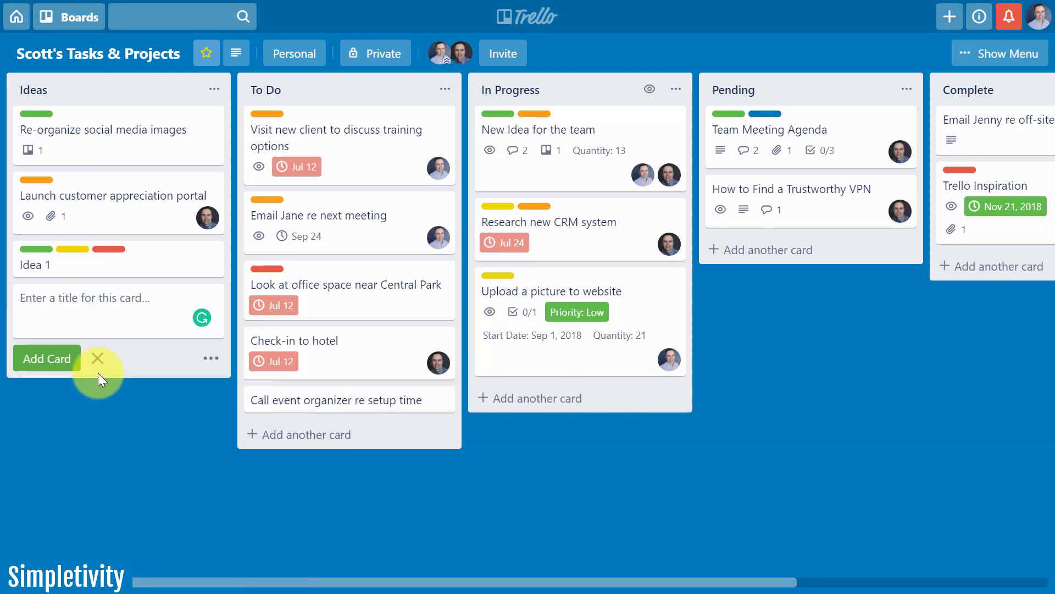
left_click(98, 358)
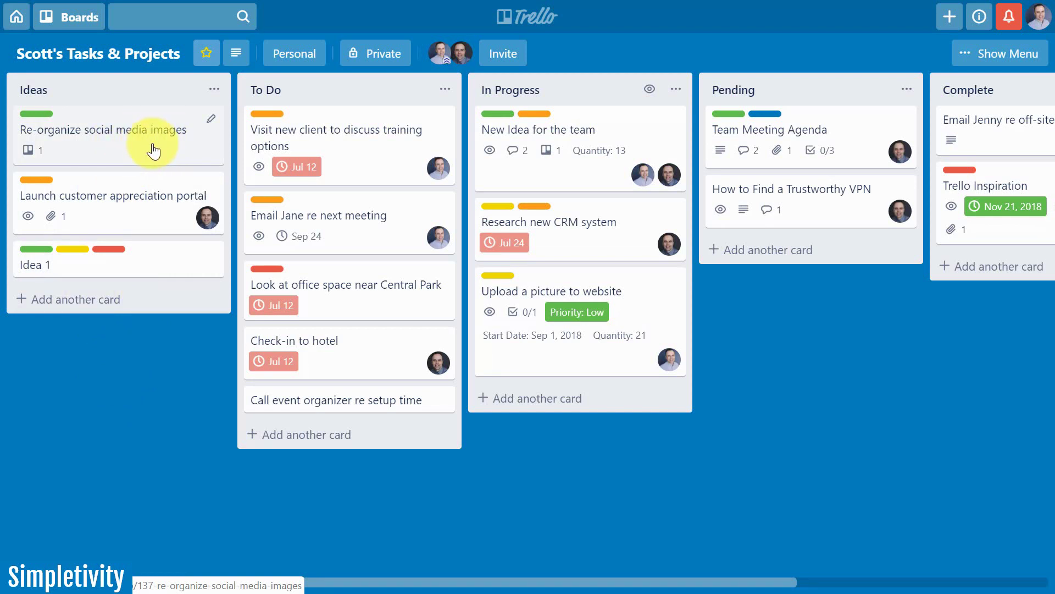
Start a new card directly below "Re-organize social media images" and another below "Look at office space near Central Park", cancelling each.
key("n")
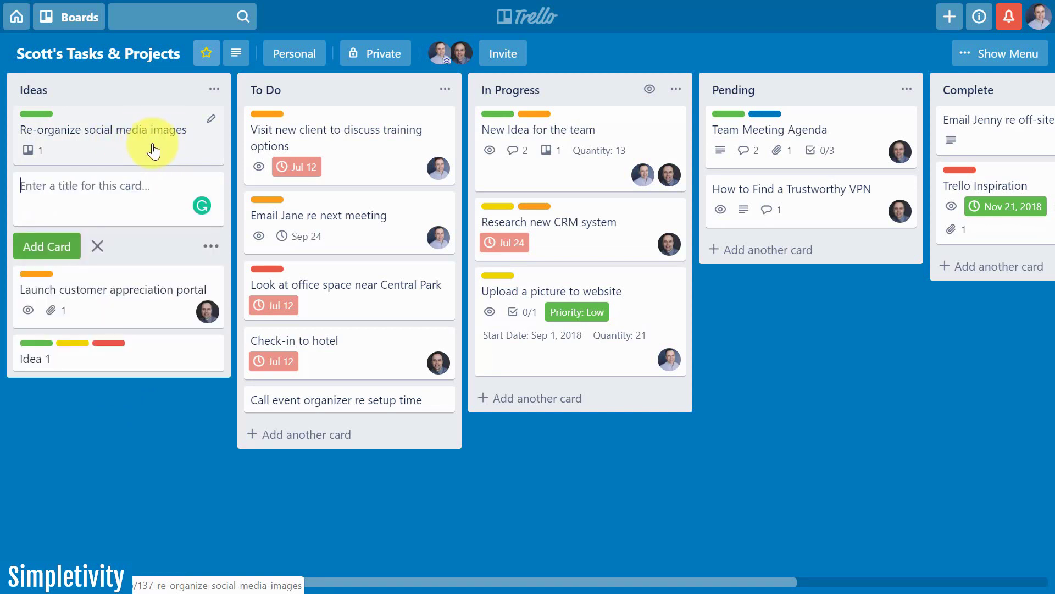
left_click(98, 246)
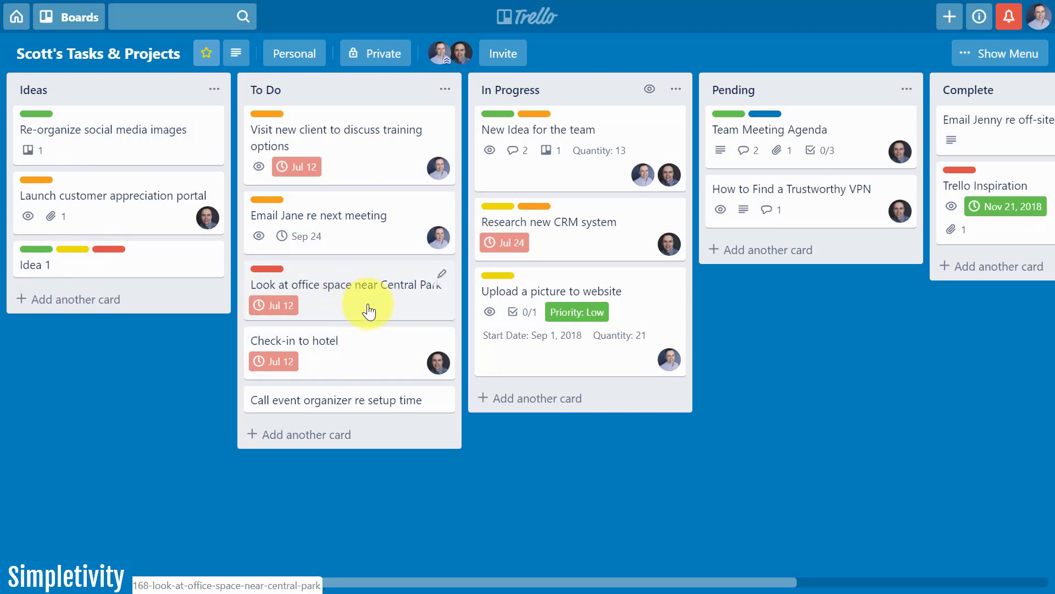
key("n")
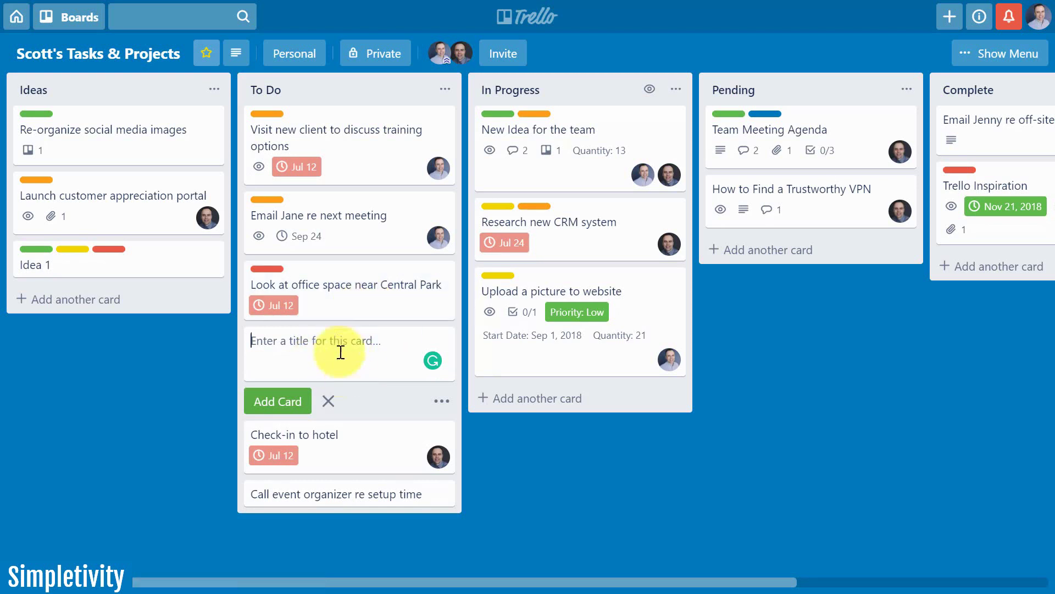
left_click(329, 401)
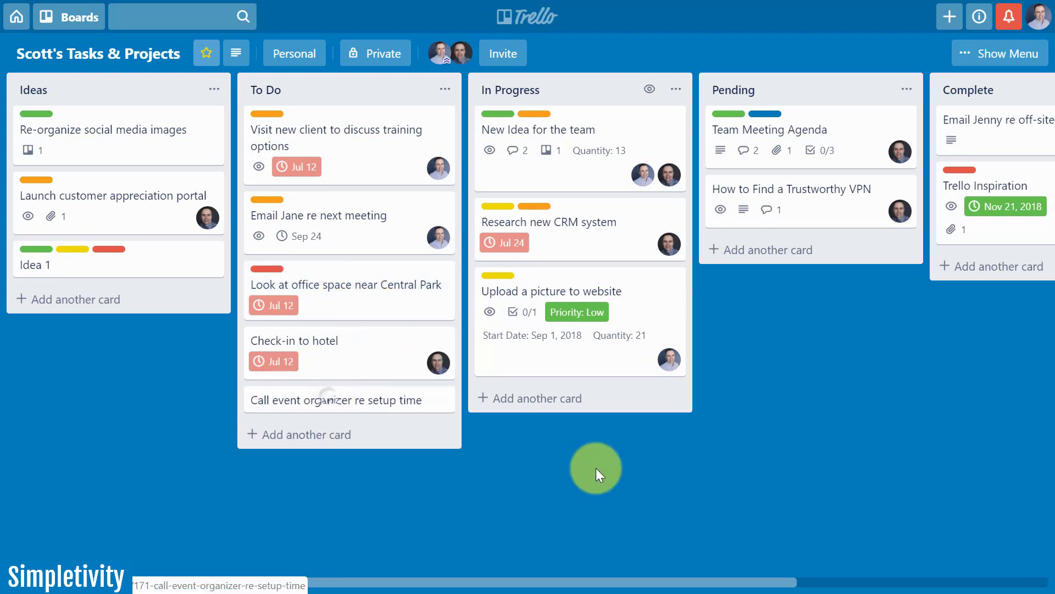